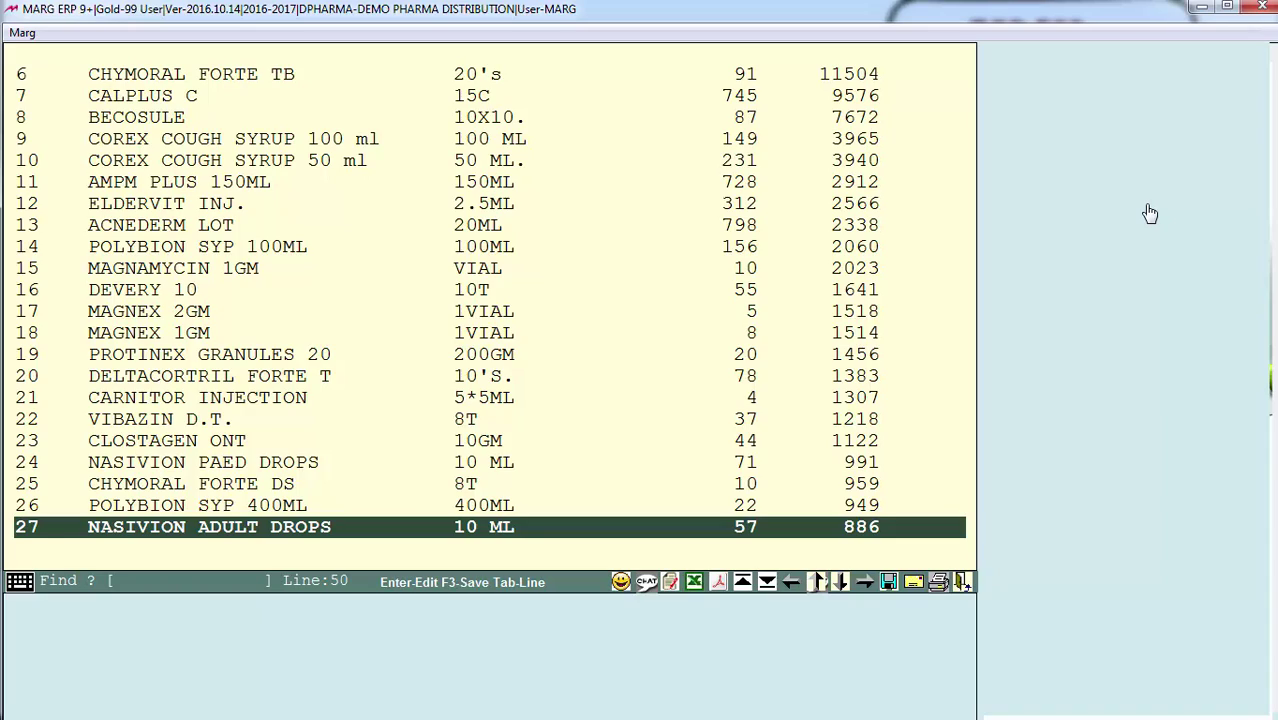
Review the dump stock items down to the end of the report
{"action": "key", "text": "Down"}
{"action": "key", "text": "Down"}
{"action": "key", "text": "Down"}
{"action": "key", "text": "Down"}
{"action": "key", "text": "Down"}
{"action": "key", "text": "Down"}
{"action": "key", "text": "Down"}
{"action": "key", "text": "Down"}
{"action": "key", "text": "Down"}
{"action": "key", "text": "Down"}
{"action": "key", "text": "Down"}
{"action": "key", "text": "Down"}
{"action": "key", "text": "Down"}
{"action": "key", "text": "Down"}
{"action": "key", "text": "Down"}
{"action": "key", "text": "Down"}
{"action": "key", "text": "Down"}
{"action": "key", "text": "Down"}
{"action": "key", "text": "Down"}
{"action": "key", "text": "Down"}
{"action": "key", "text": "Down"}
{"action": "key", "text": "Down"}
{"action": "key", "text": "Down"}
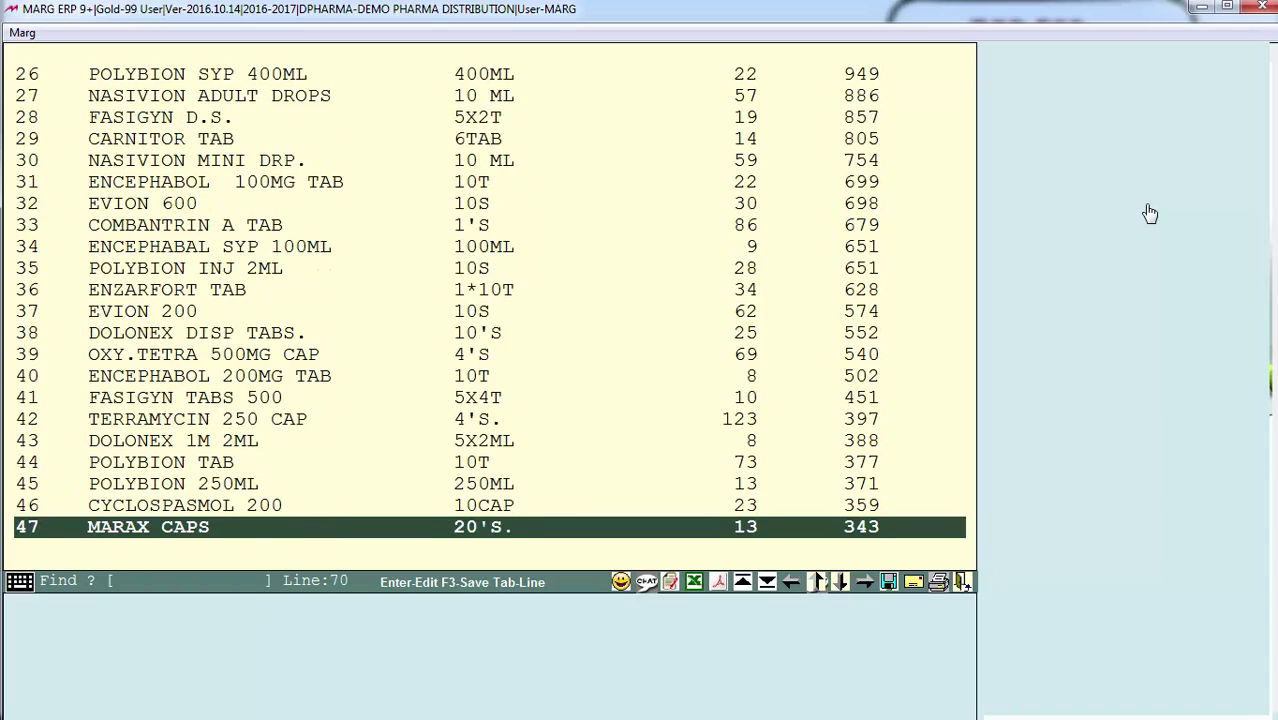
{"action": "key", "text": "Down"}
{"action": "key", "text": "Down"}
{"action": "key", "text": "Down"}
{"action": "key", "text": "Down"}
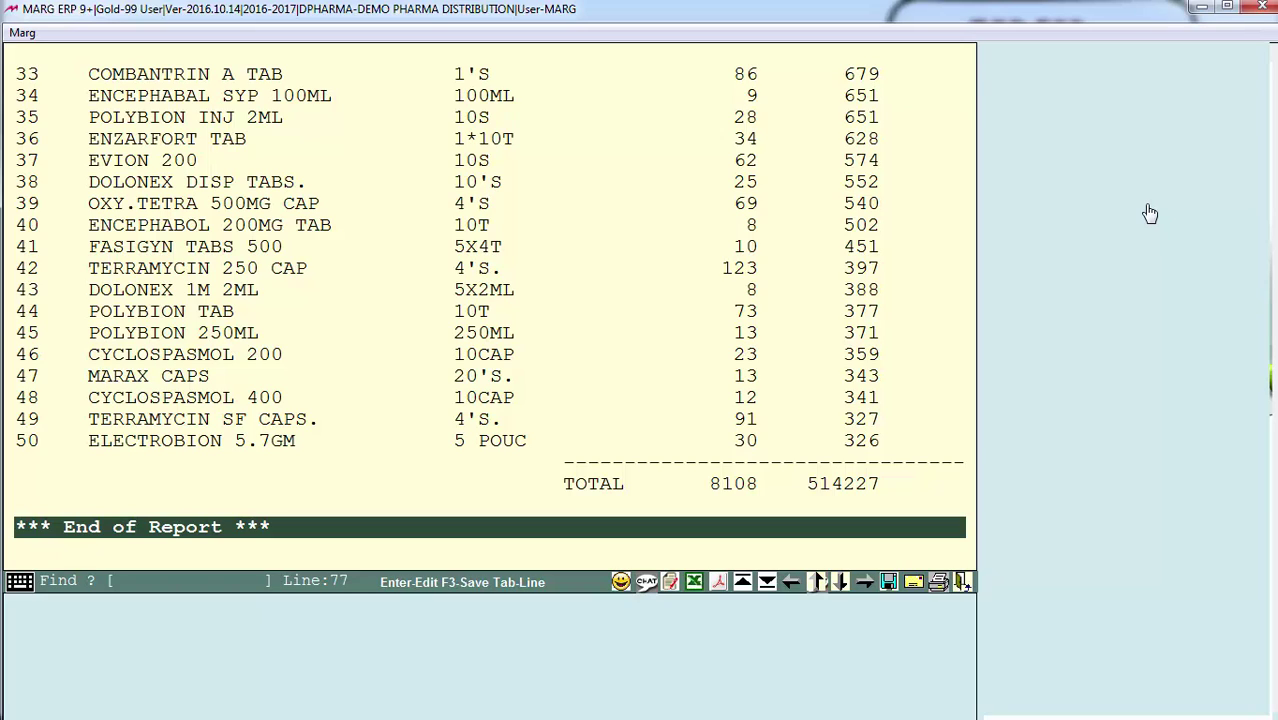
Open the print preview of the near expiry and dump stock report
{"action": "left_click", "coordinate": [116, 461]}
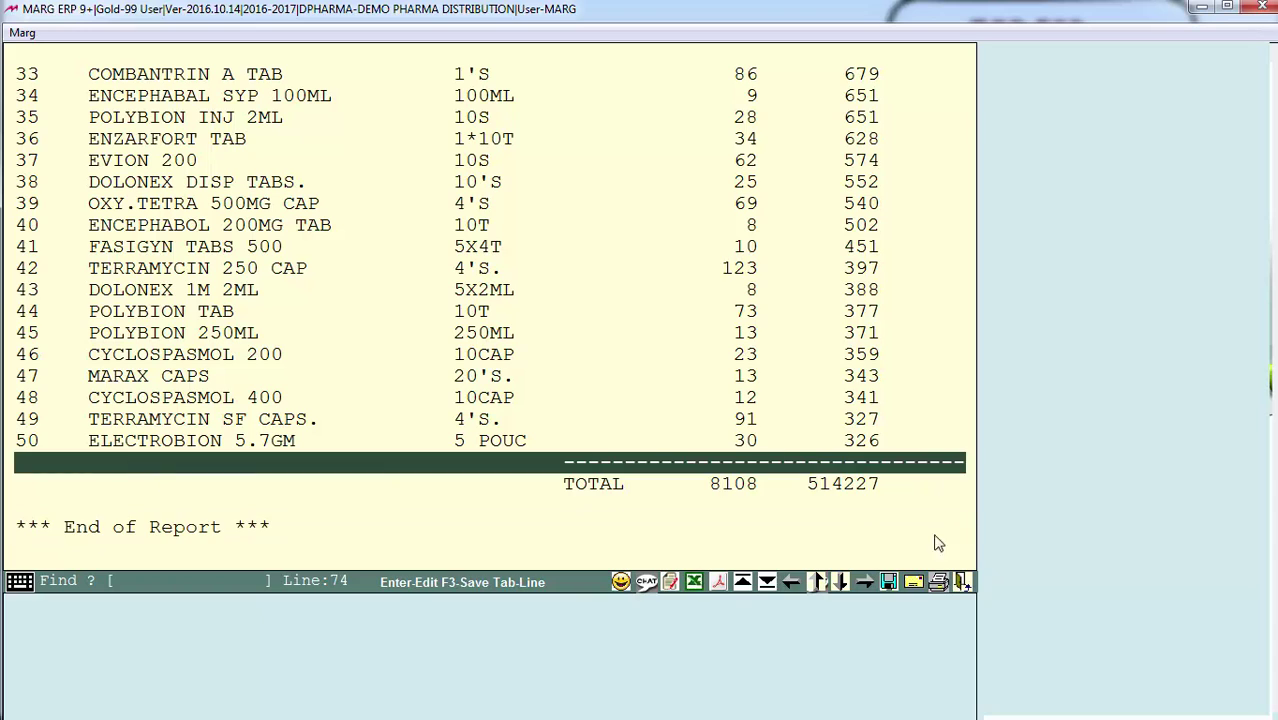
{"action": "left_click", "coordinate": [934, 534]}
{"action": "left_click", "coordinate": [724, 584]}
{"action": "left_click", "coordinate": [312, 299]}
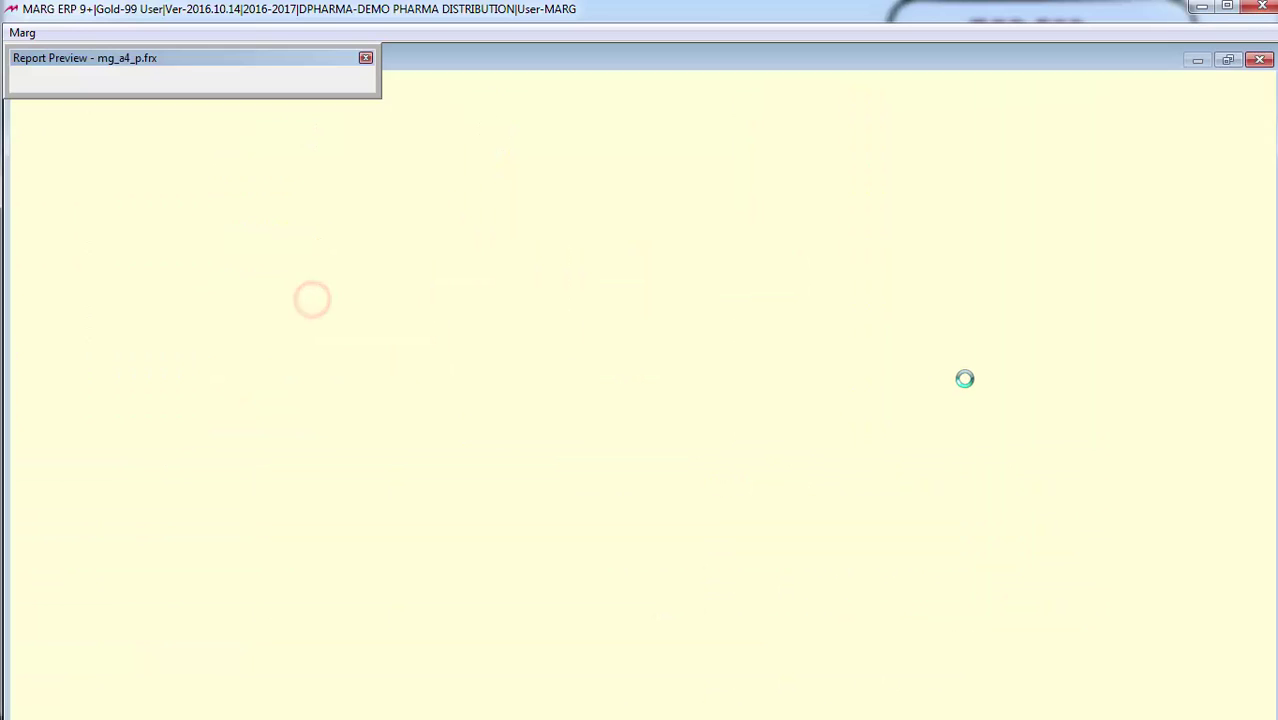
Examine the near expiry and dump stock lists in the report preview, and close the report
{"action": "scroll", "coordinate": [860, 520], "scroll_direction": "down", "scroll_amount": 7}
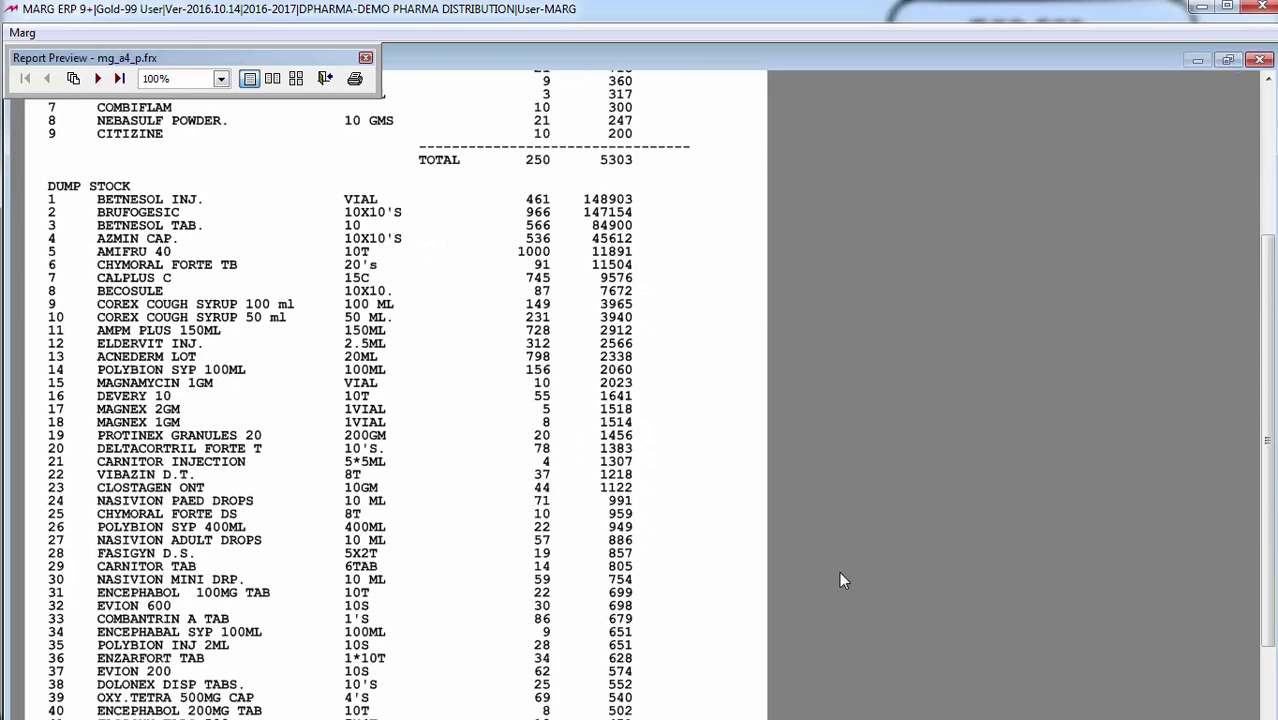
{"action": "scroll", "coordinate": [838, 577], "scroll_direction": "down", "scroll_amount": 2}
{"action": "scroll", "coordinate": [708, 587], "scroll_direction": "down", "scroll_amount": 3}
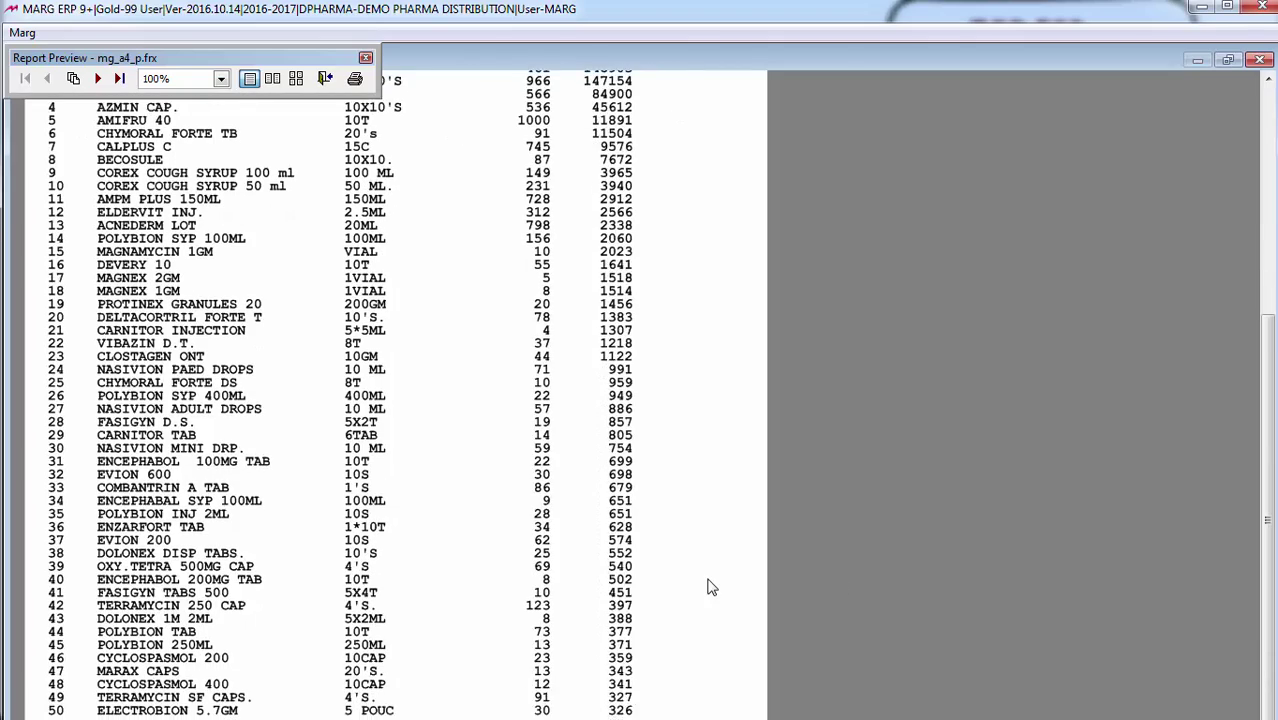
{"action": "scroll", "coordinate": [706, 584], "scroll_direction": "up", "scroll_amount": 3}
{"action": "scroll", "coordinate": [706, 580], "scroll_direction": "up", "scroll_amount": 6}
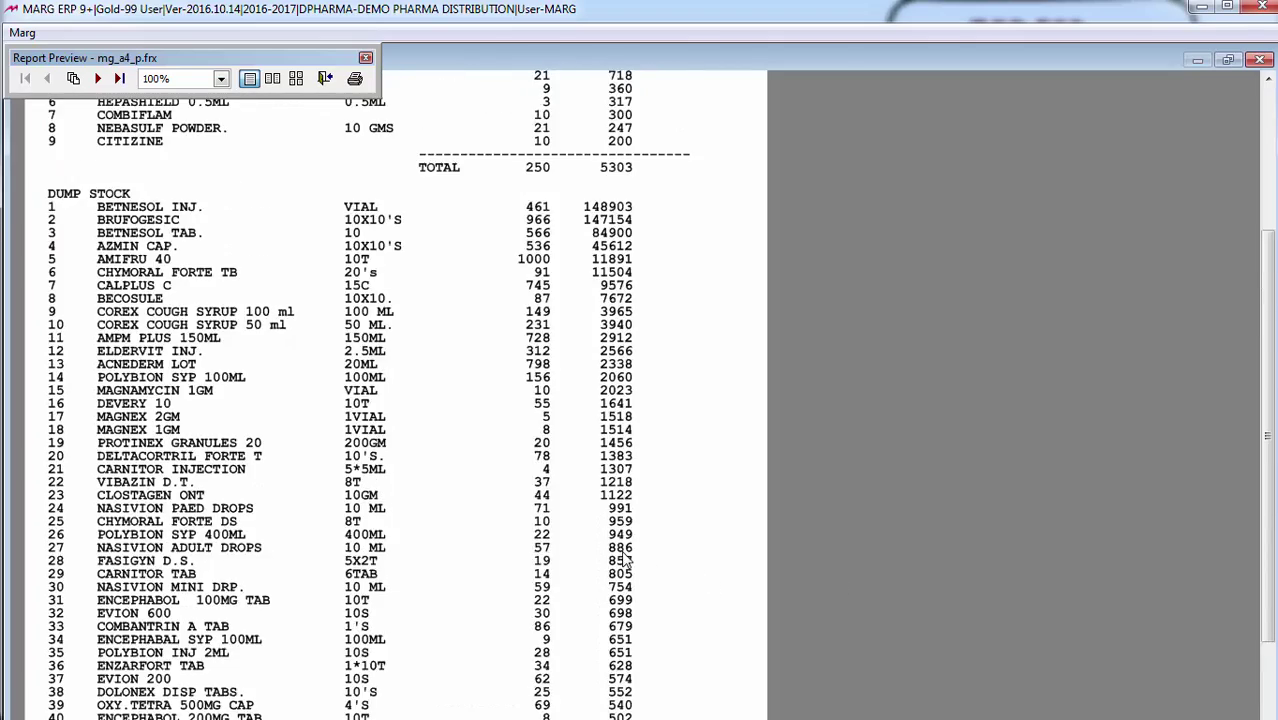
{"action": "scroll", "coordinate": [280, 600], "scroll_direction": "down", "scroll_amount": 7}
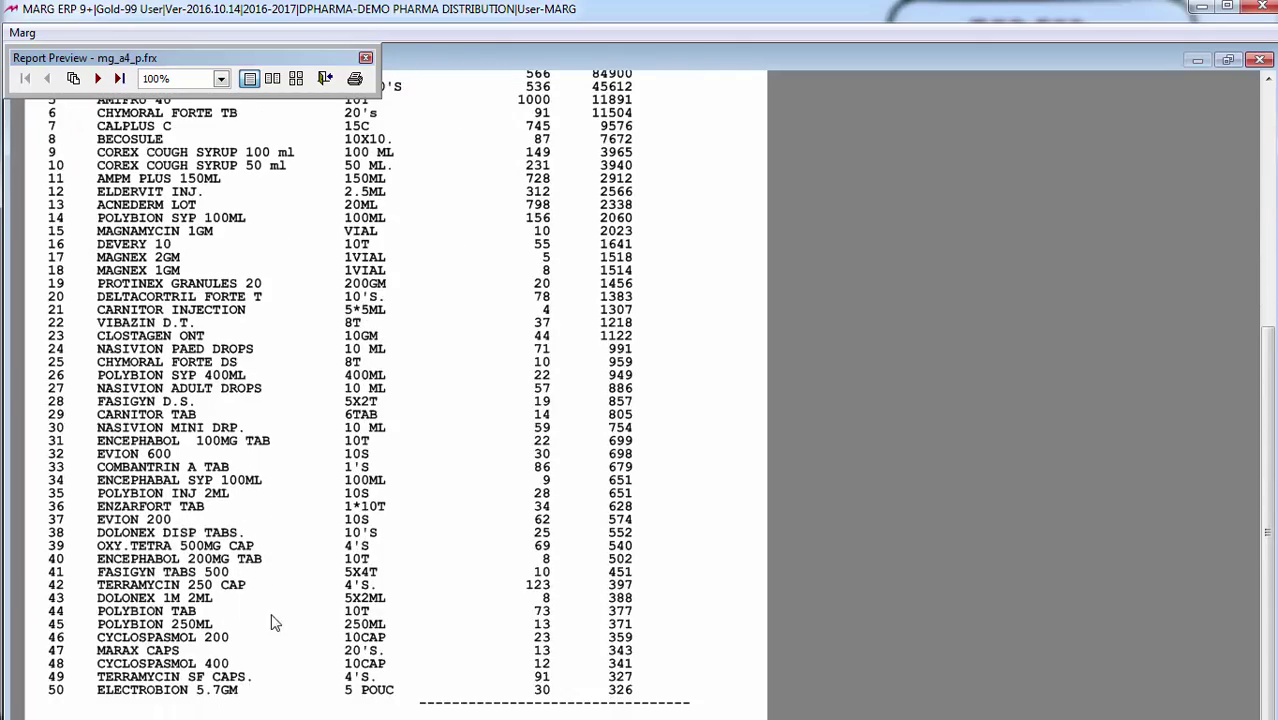
{"action": "scroll", "coordinate": [160, 640], "scroll_direction": "up", "scroll_amount": 4}
{"action": "scroll", "coordinate": [152, 645], "scroll_direction": "down", "scroll_amount": 5}
{"action": "scroll", "coordinate": [103, 535], "scroll_direction": "up", "scroll_amount": 6}
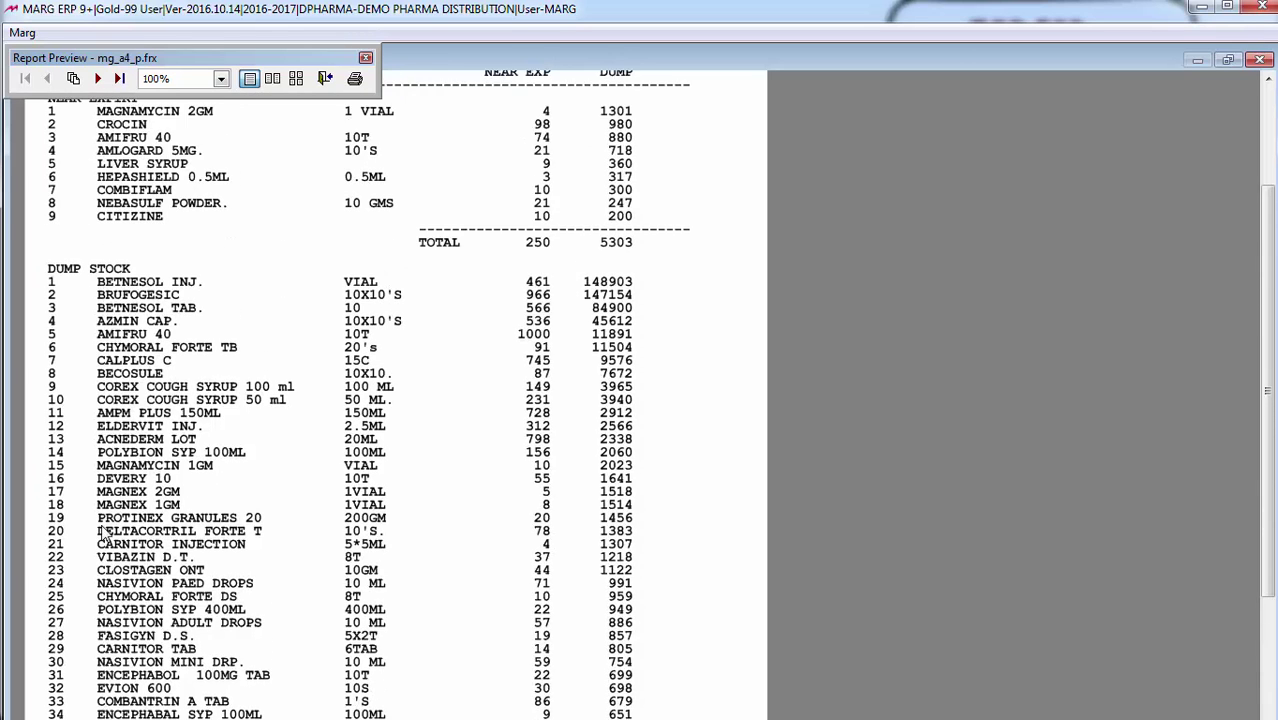
{"action": "key", "text": "Escape"}
{"action": "key", "text": "Escape"}
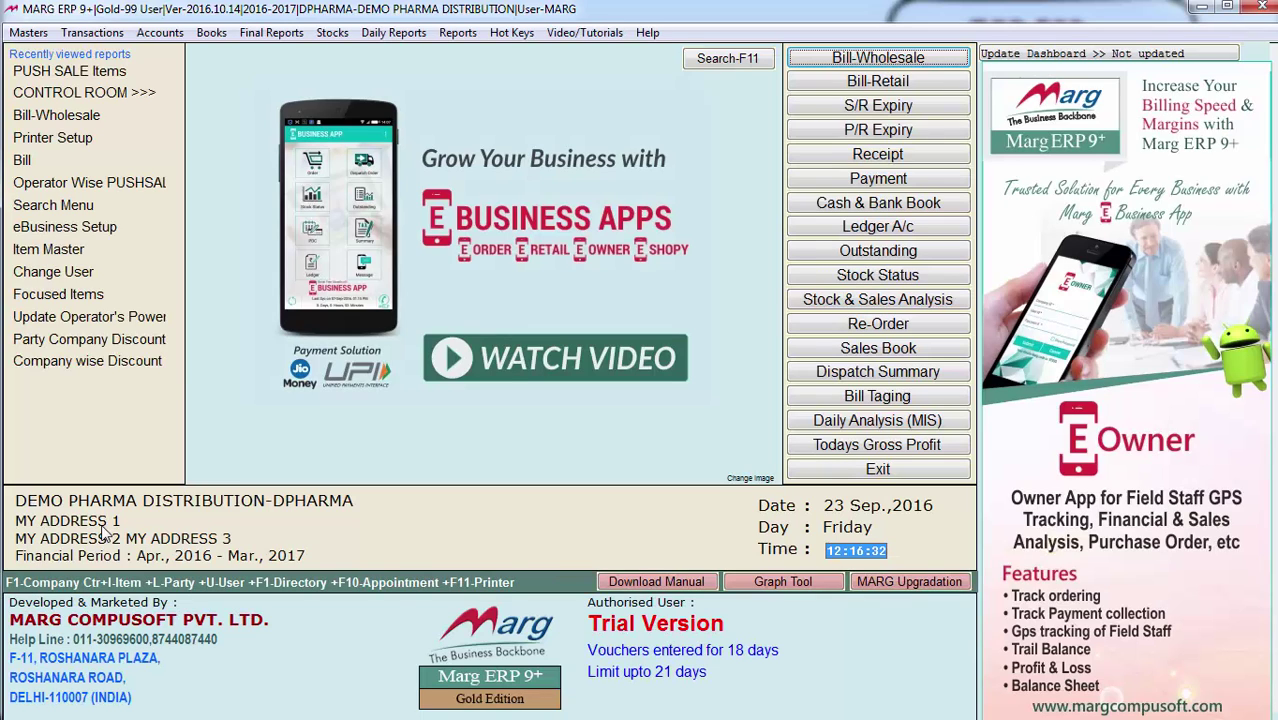
Search all Control Room options for PUSH SALE and open the matching settings
{"action": "key", "text": "alt+m"}
{"action": "key", "text": "Up"}
{"action": "key", "text": "Right"}
{"action": "key", "text": "Return"}
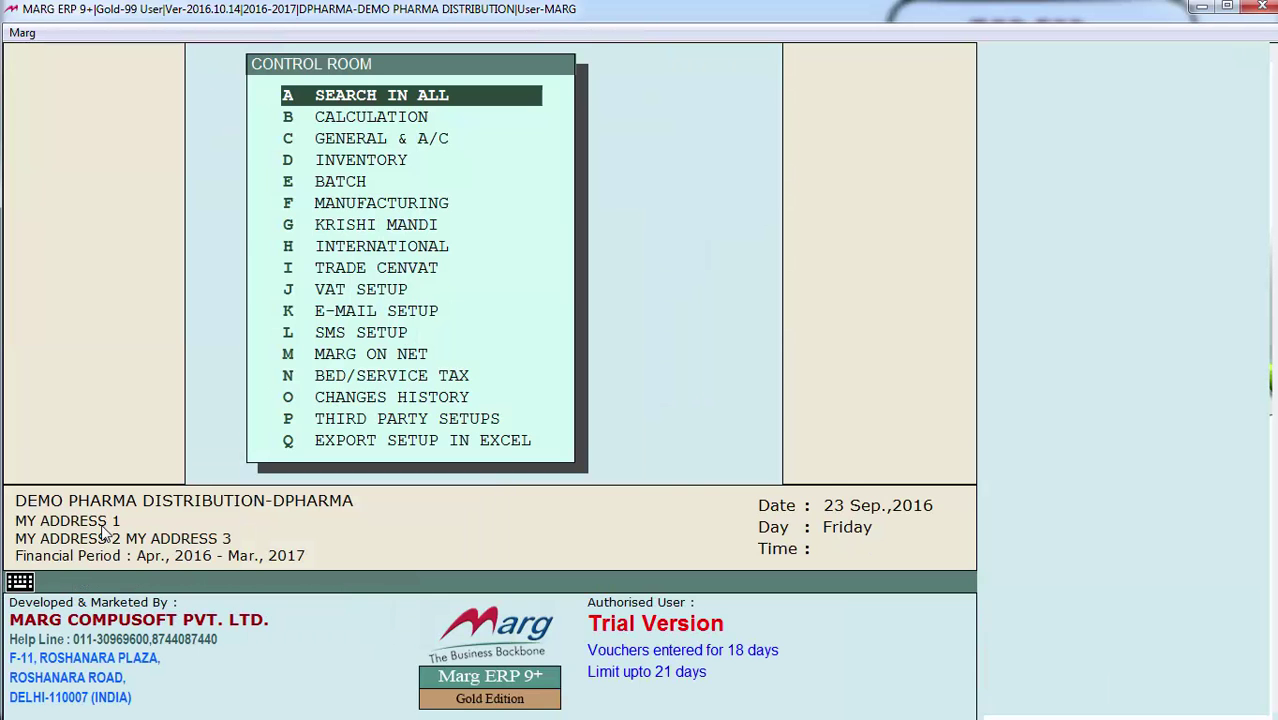
{"action": "key", "text": "Return"}
{"action": "type", "text": "P"}
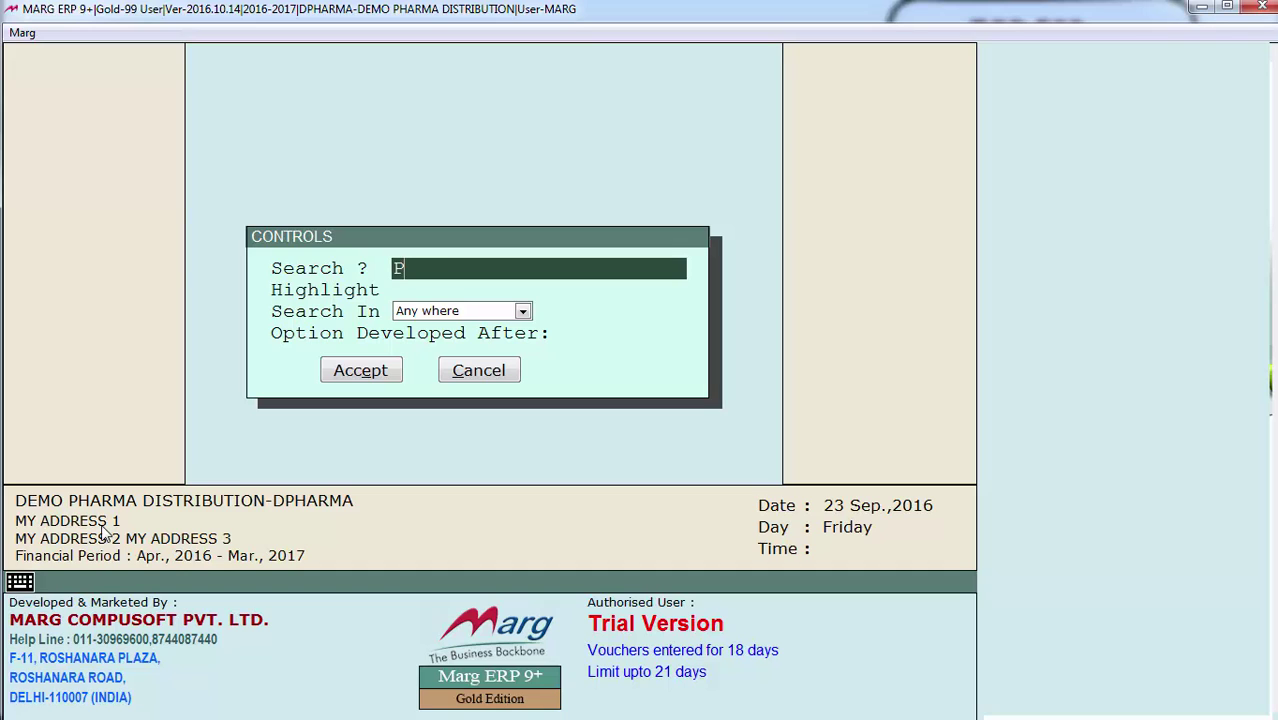
{"action": "type", "text": "USH SALE"}
{"action": "key", "text": "Return"}
{"action": "key", "text": "Return"}
{"action": "key", "text": "Return"}
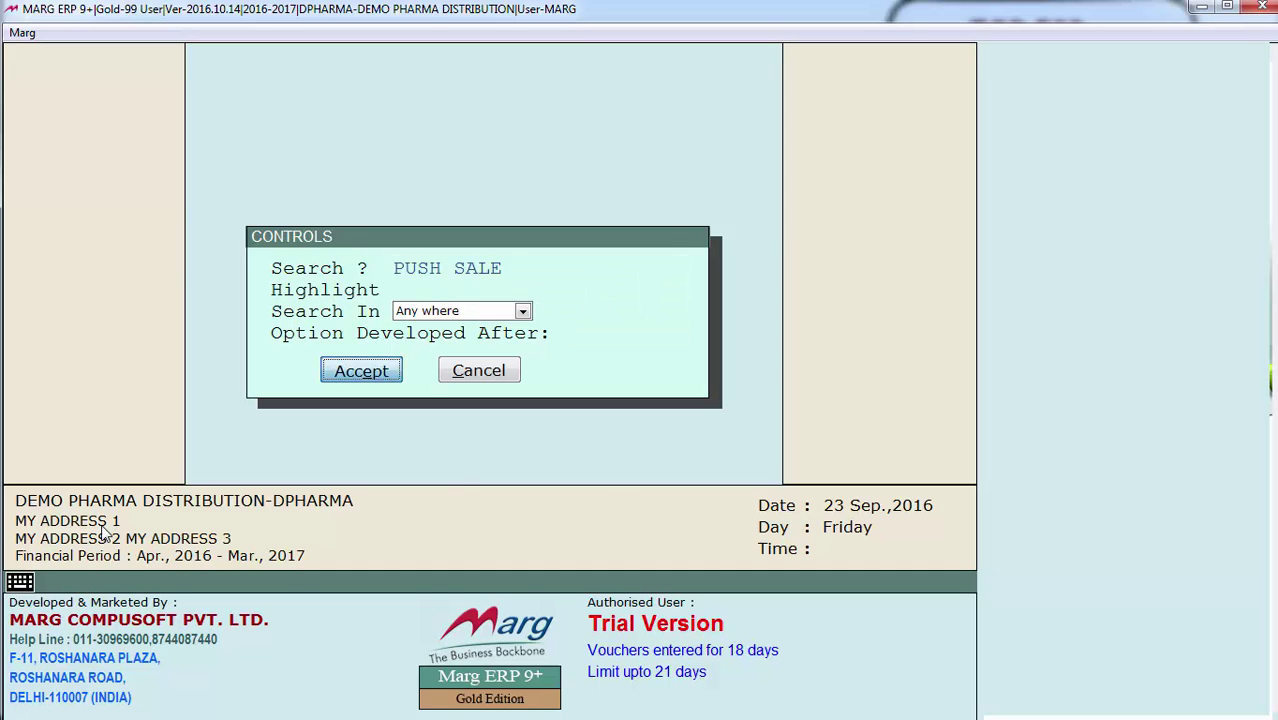
{"action": "key", "text": "Return"}
Set the maximum push sale items for Near Exp & Dump Items to 10 and save the Control Room settings
{"action": "key", "text": "Return"}
{"action": "key", "text": "Return"}
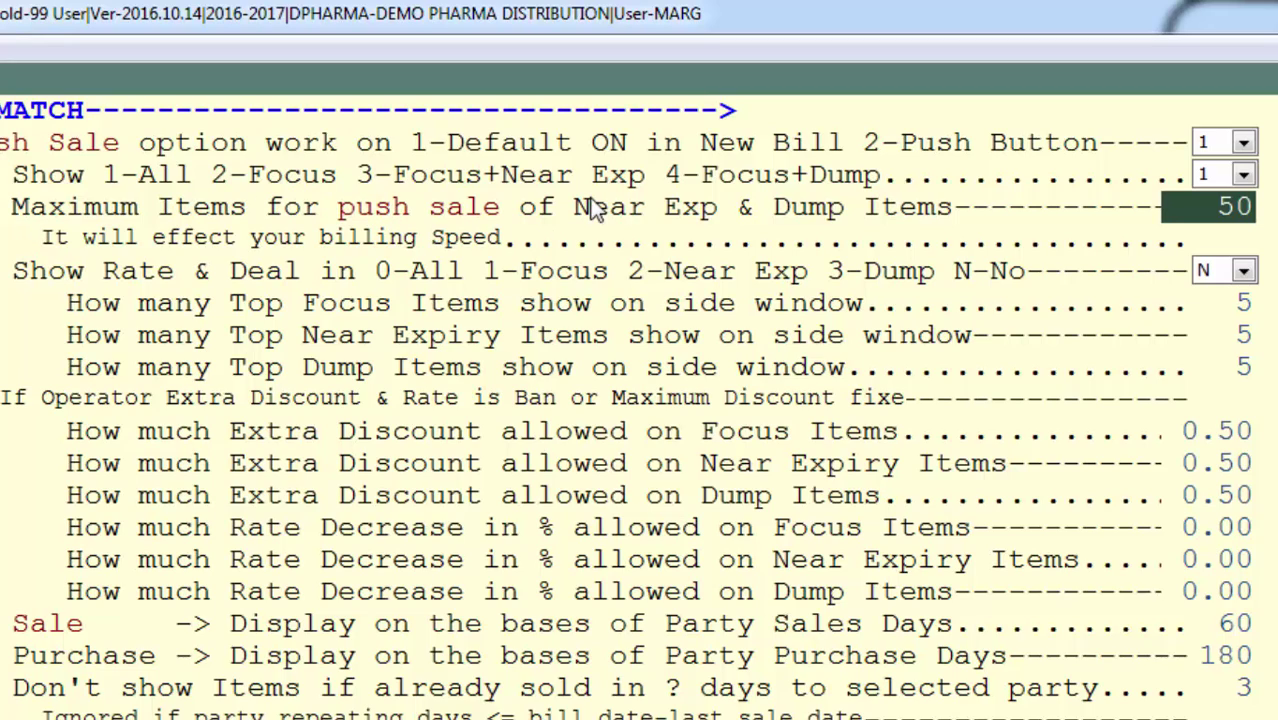
{"action": "left_click", "coordinate": [1213, 208]}
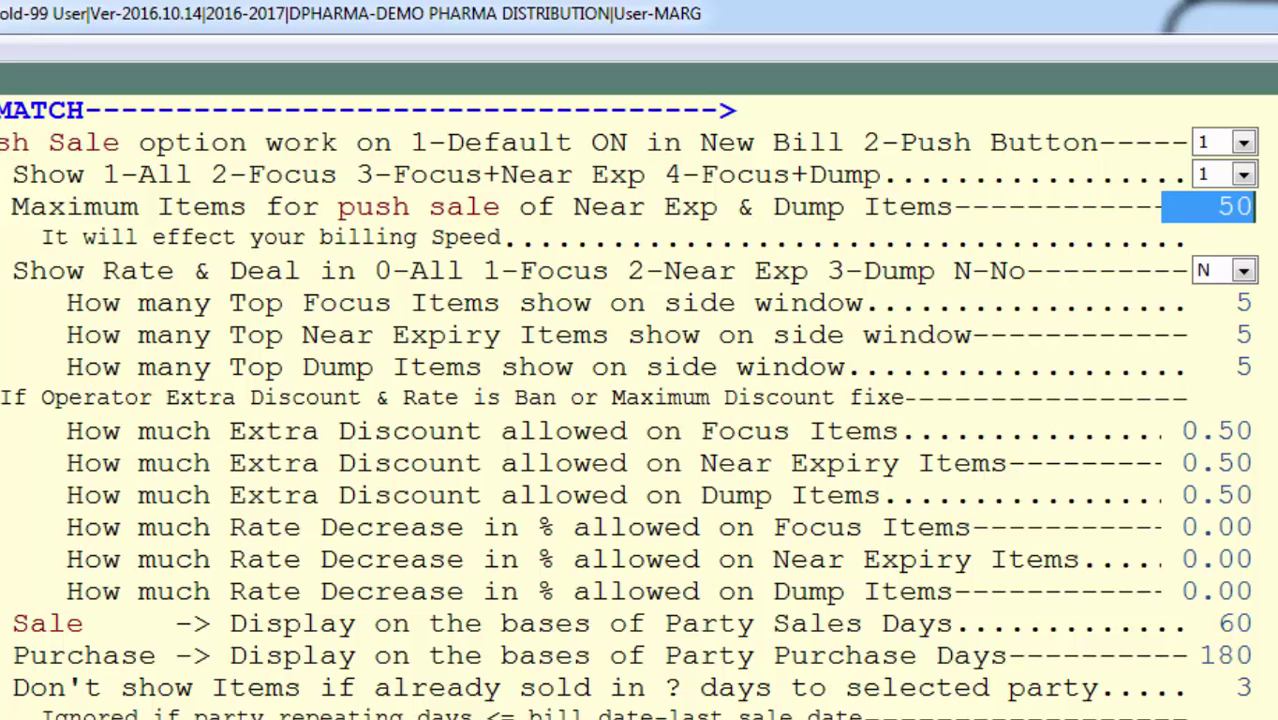
{"action": "left_click_drag", "start_coordinate": [1250, 207], "coordinate": [1190, 210]}
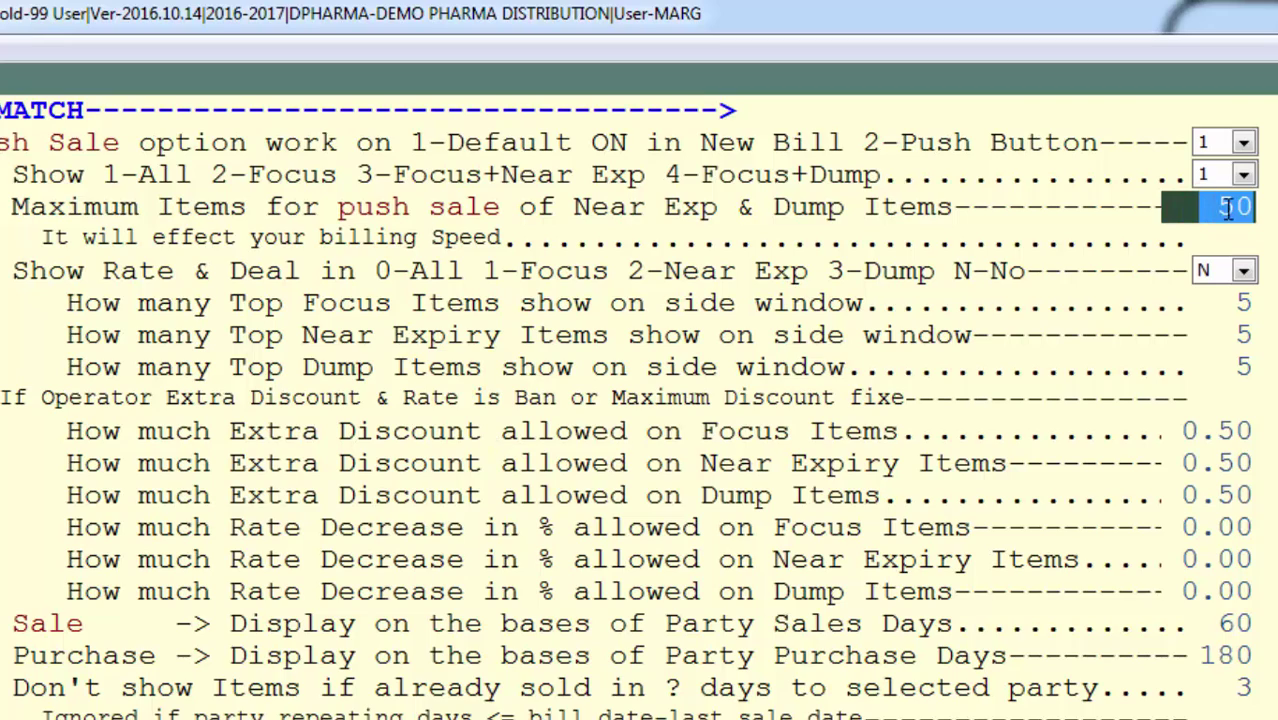
{"action": "left_click", "coordinate": [1178, 210]}
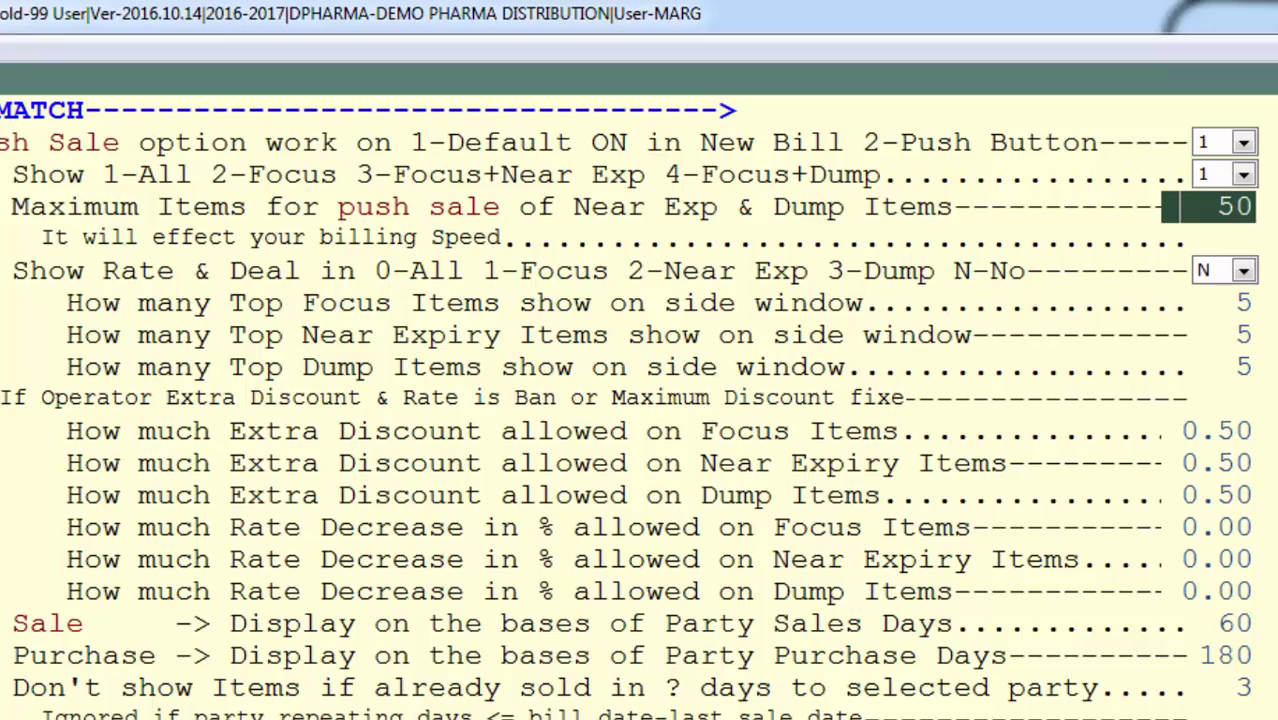
{"action": "type", "text": "1"}
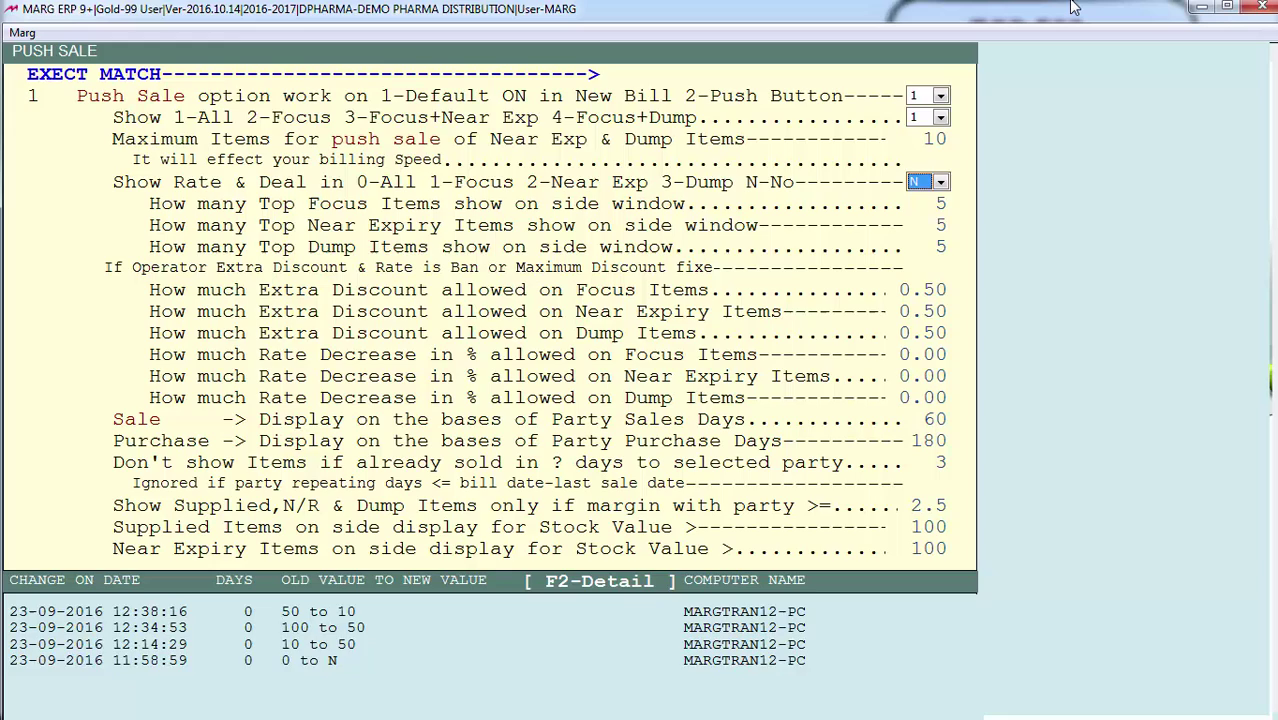
{"action": "key", "text": "Return"}
{"action": "key", "text": "Return"}
{"action": "key", "text": "Return"}
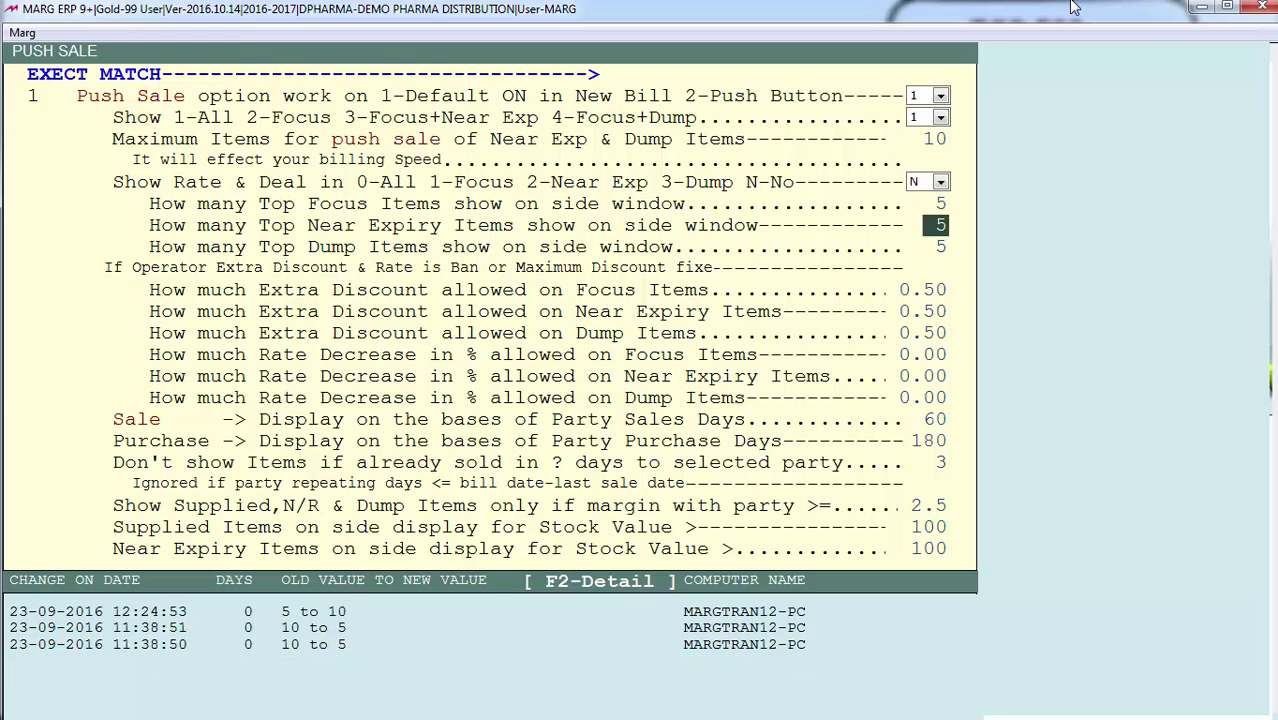
{"action": "key", "text": "Escape"}
{"action": "key", "text": "Right"}
{"action": "key", "text": "Return"}
View the PUSH SALE Items report and bring up its print preview
{"action": "key", "text": "alt+m"}
{"action": "key", "text": "Down"}
{"action": "key", "text": "Down"}
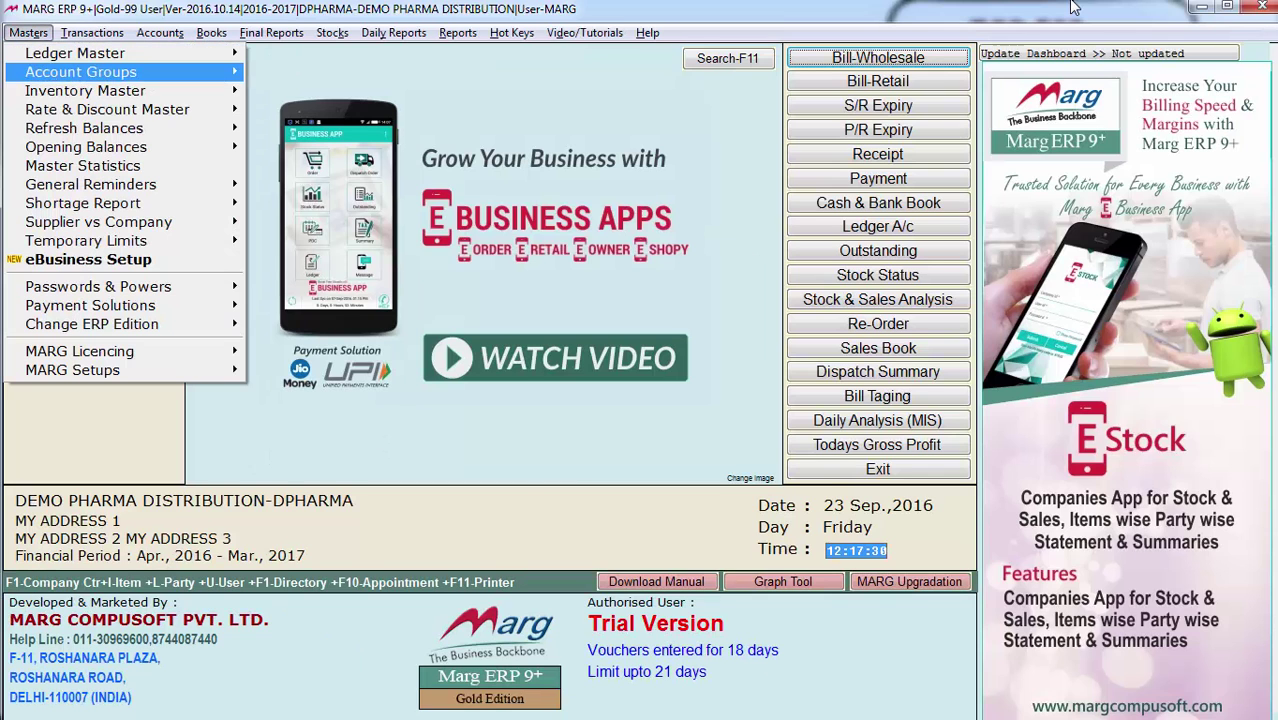
{"action": "key", "text": "Down"}
{"action": "key", "text": "Right"}
{"action": "key", "text": "Down"}
{"action": "key", "text": "Down"}
{"action": "key", "text": "Return"}
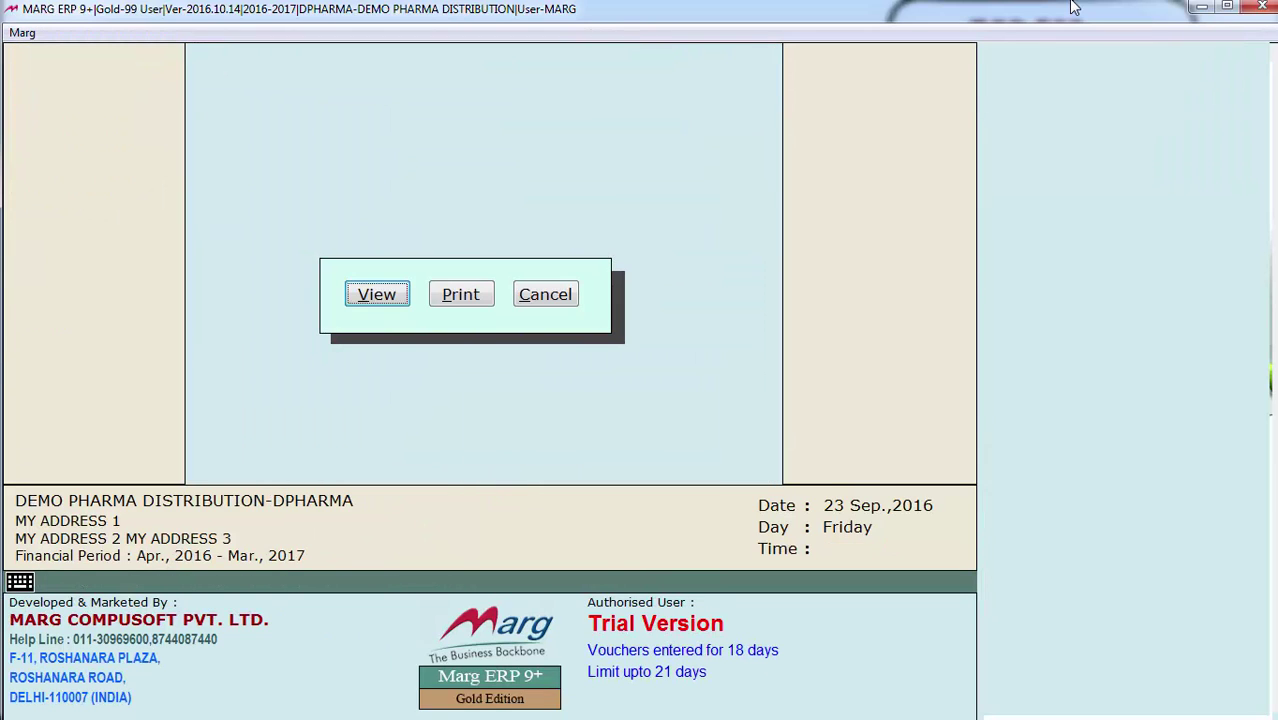
{"action": "key", "text": "Return"}
{"action": "left_click", "coordinate": [720, 582]}
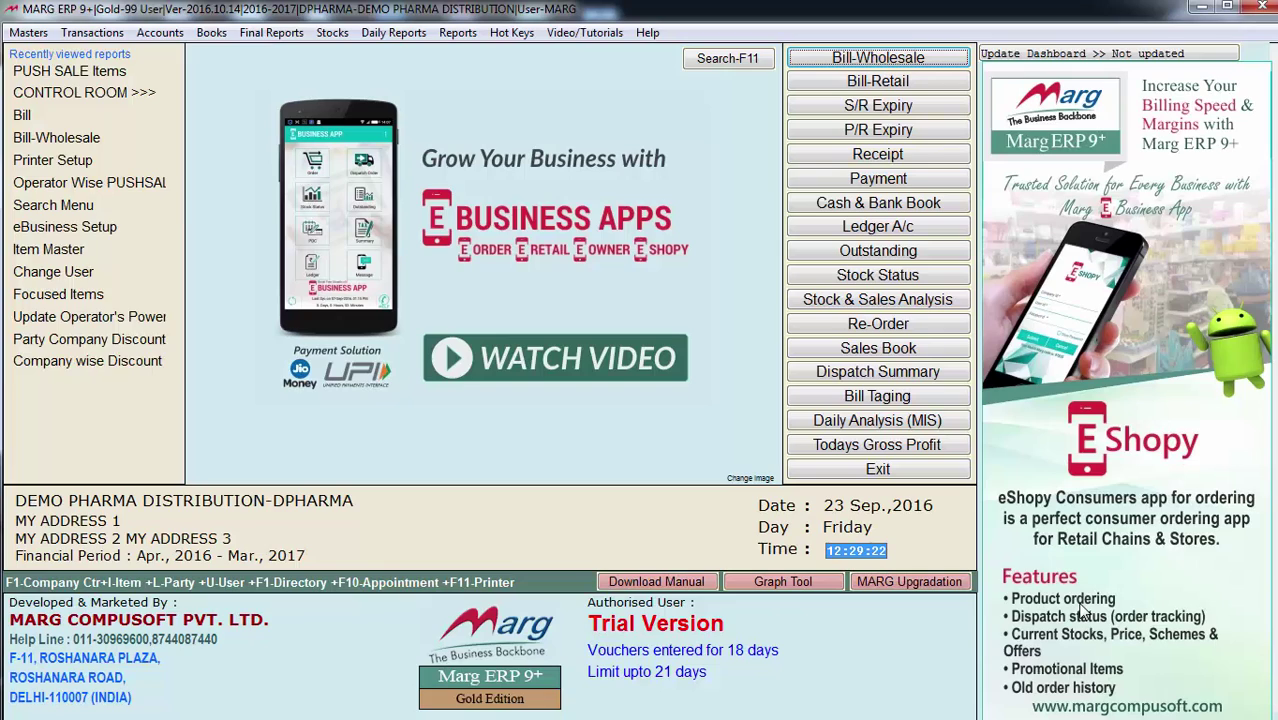
Reopen the push sale settings by searching all Control Room options for PUSH SALE
{"action": "key", "text": "alt+m"}
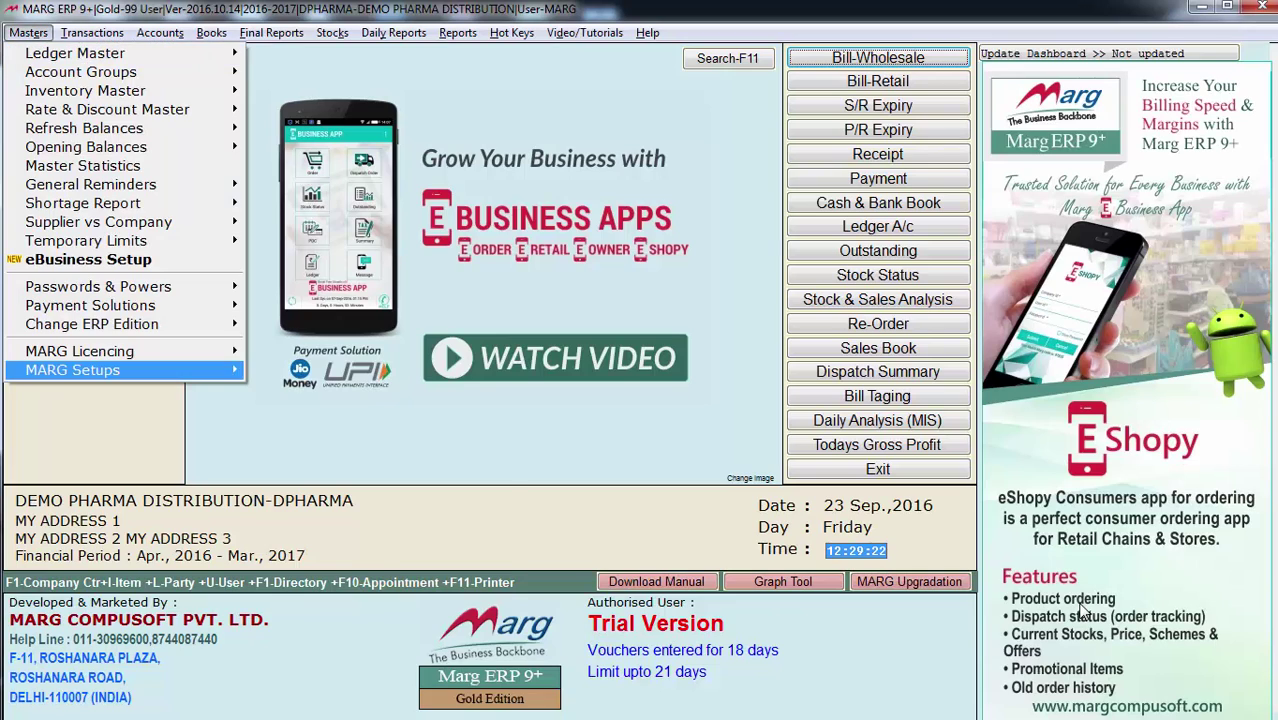
{"action": "key", "text": "Return"}
{"action": "key", "text": "Return"}
{"action": "type", "text": "PUSH SALE"}
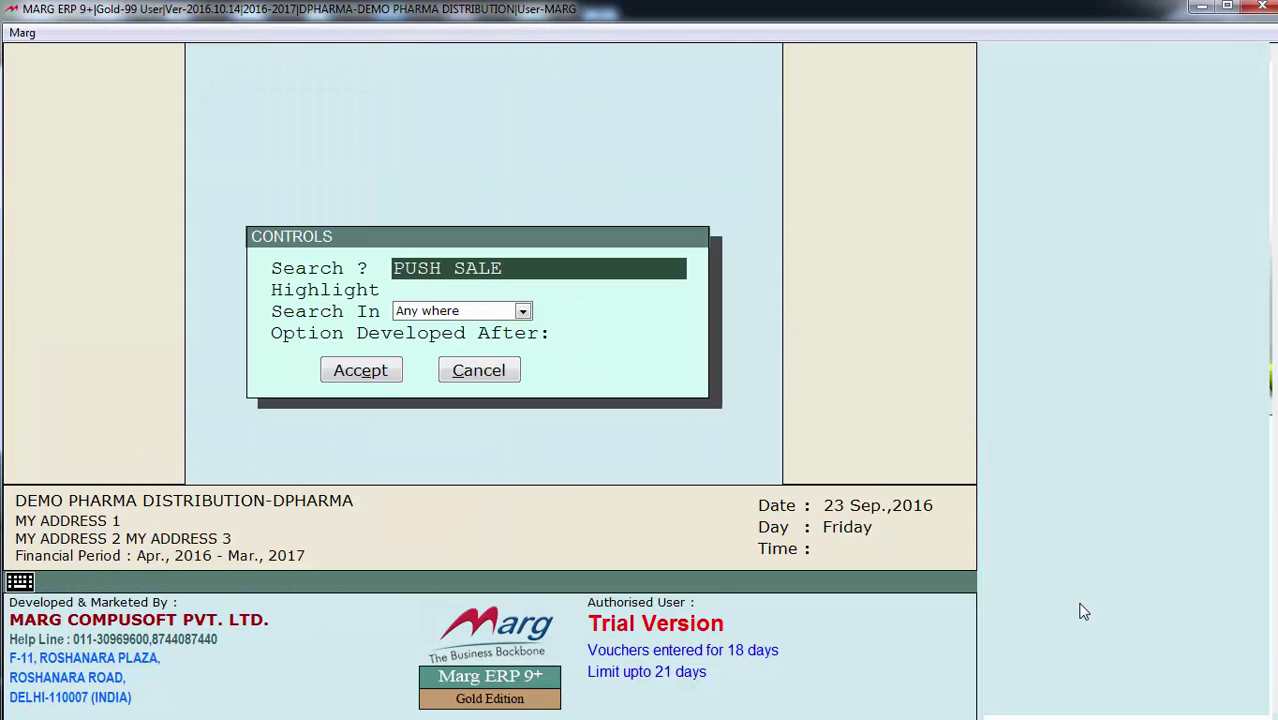
{"action": "key", "text": "Return"}
{"action": "key", "text": "Return"}
{"action": "key", "text": "Return"}
{"action": "key", "text": "Return"}
{"action": "key", "text": "Return"}
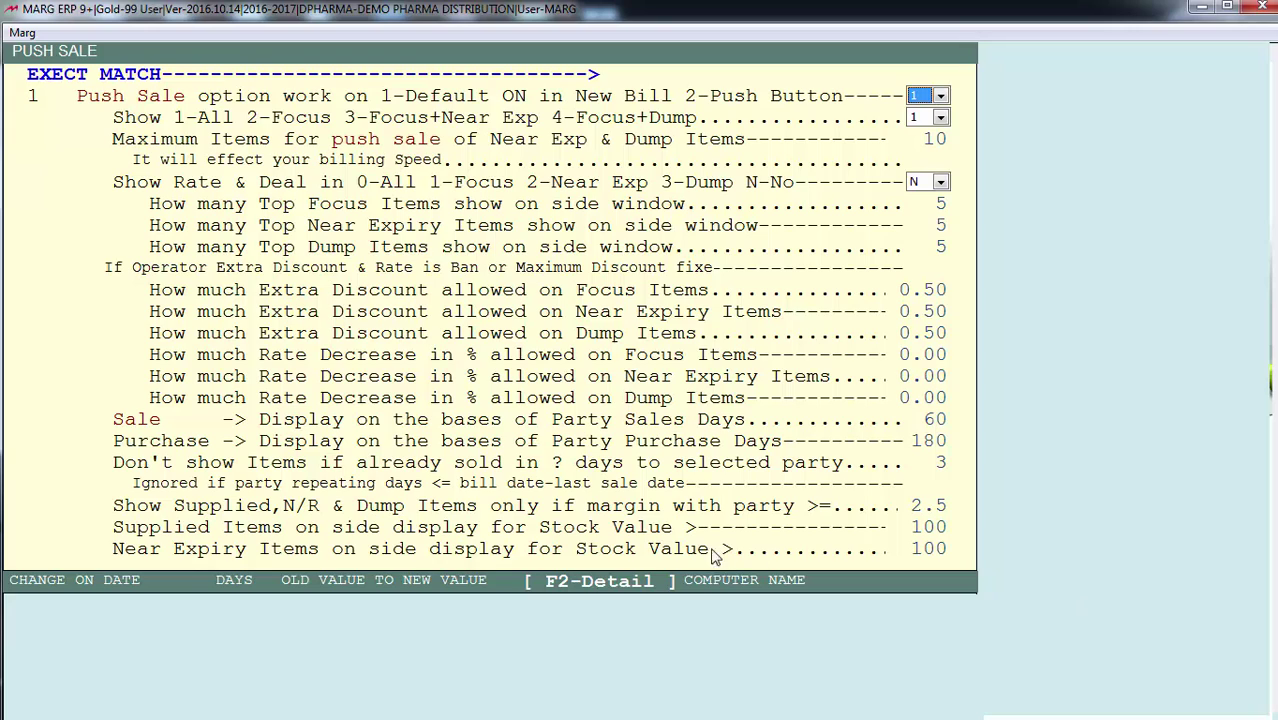
Set the stock value threshold for near expiry items on side display to 1500 and exit the Control Room with the change saved
{"action": "key", "text": "End"}
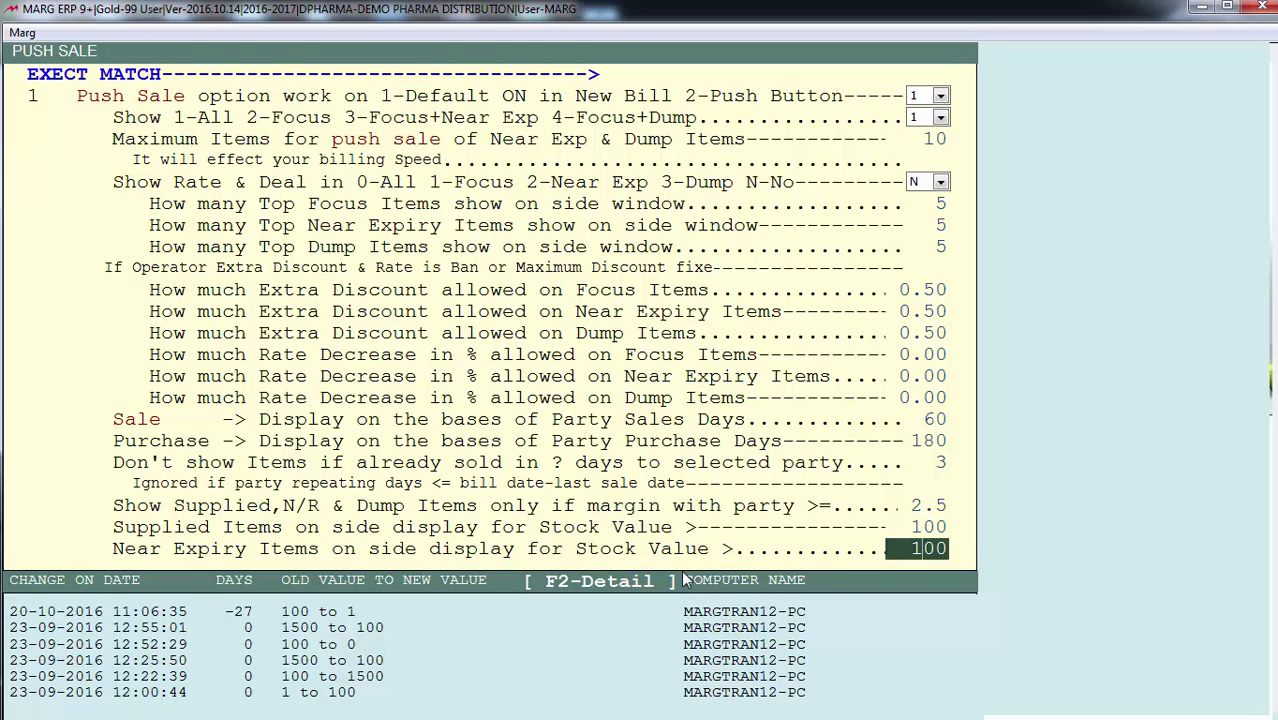
{"action": "type", "text": "1500"}
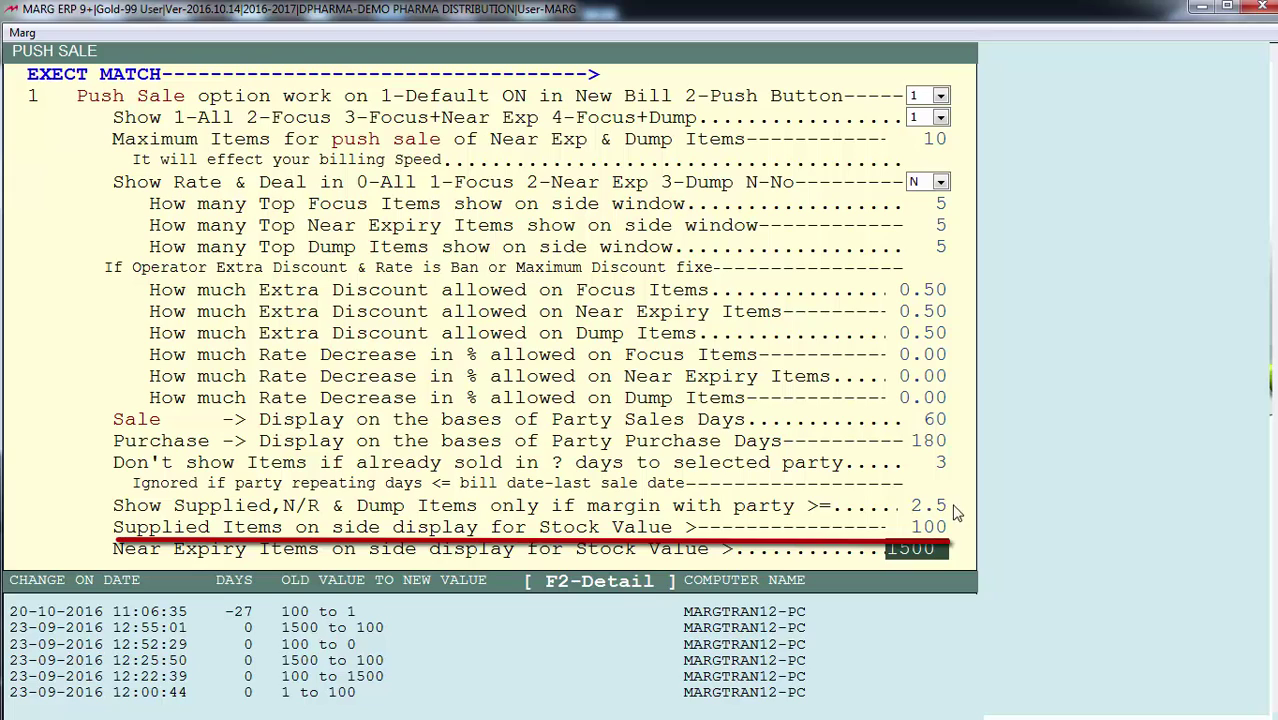
{"action": "left_click", "coordinate": [912, 522]}
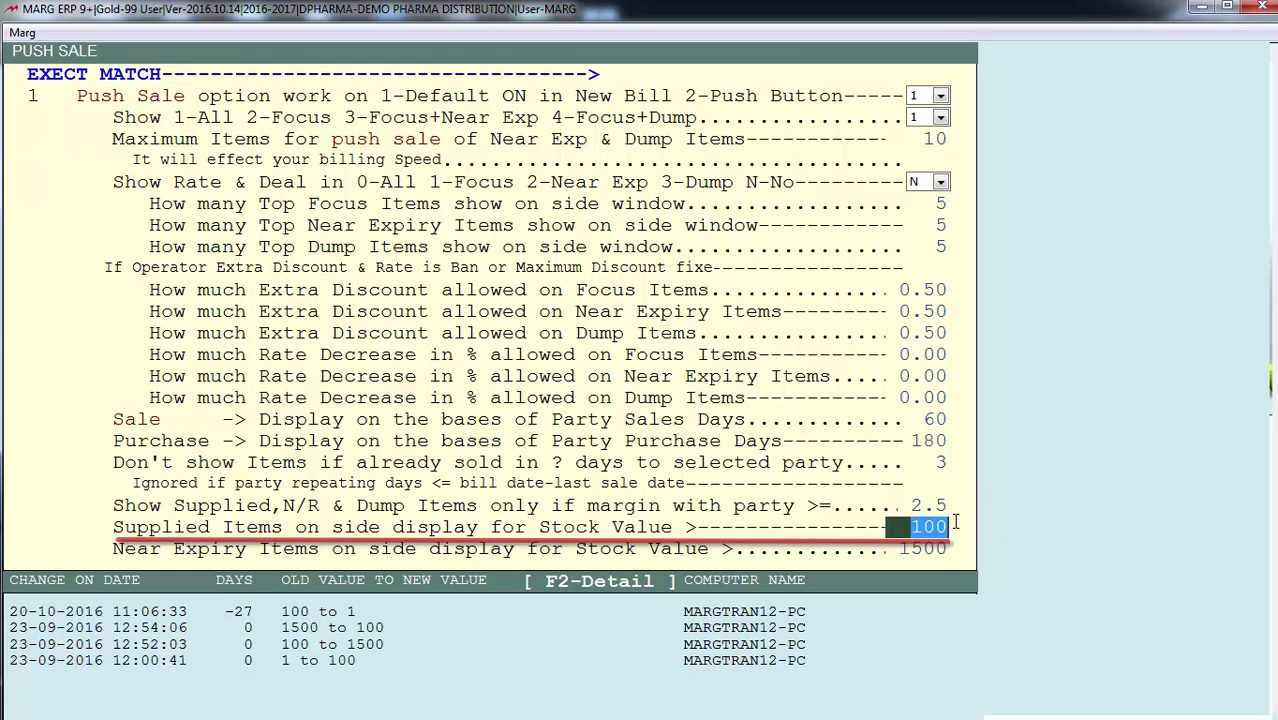
{"action": "key", "text": "Return"}
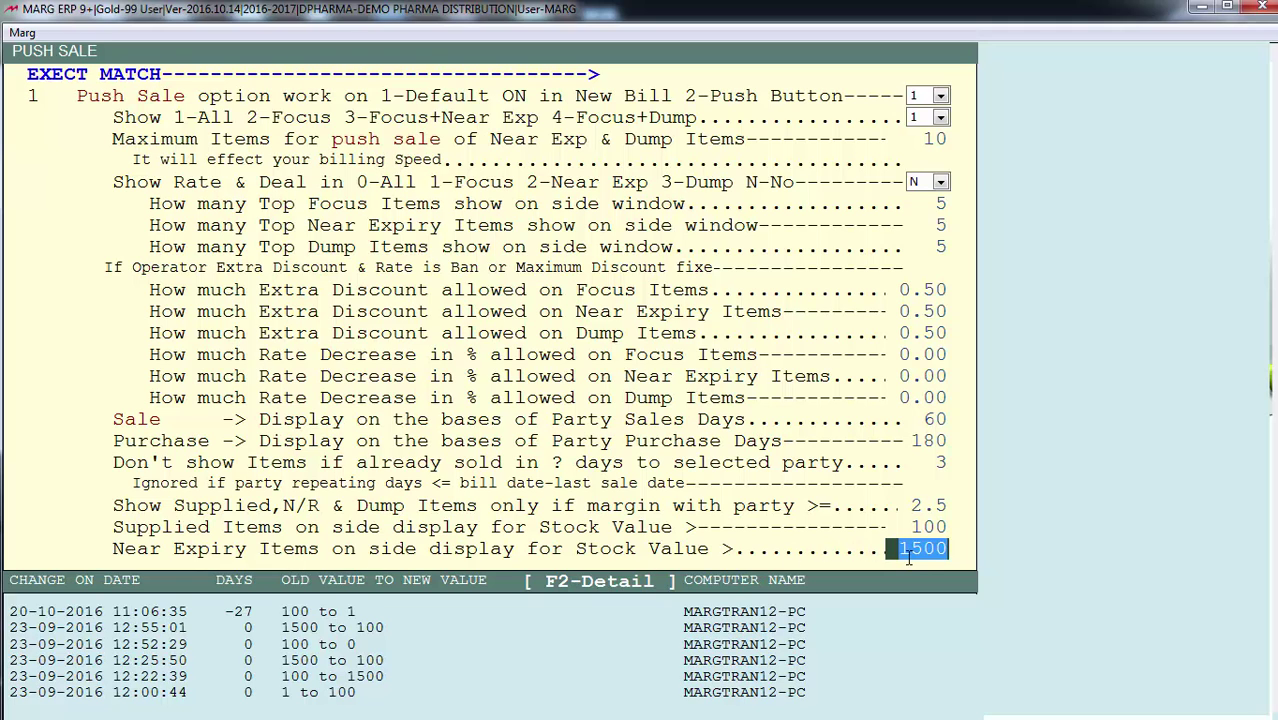
{"action": "key", "text": "Escape"}
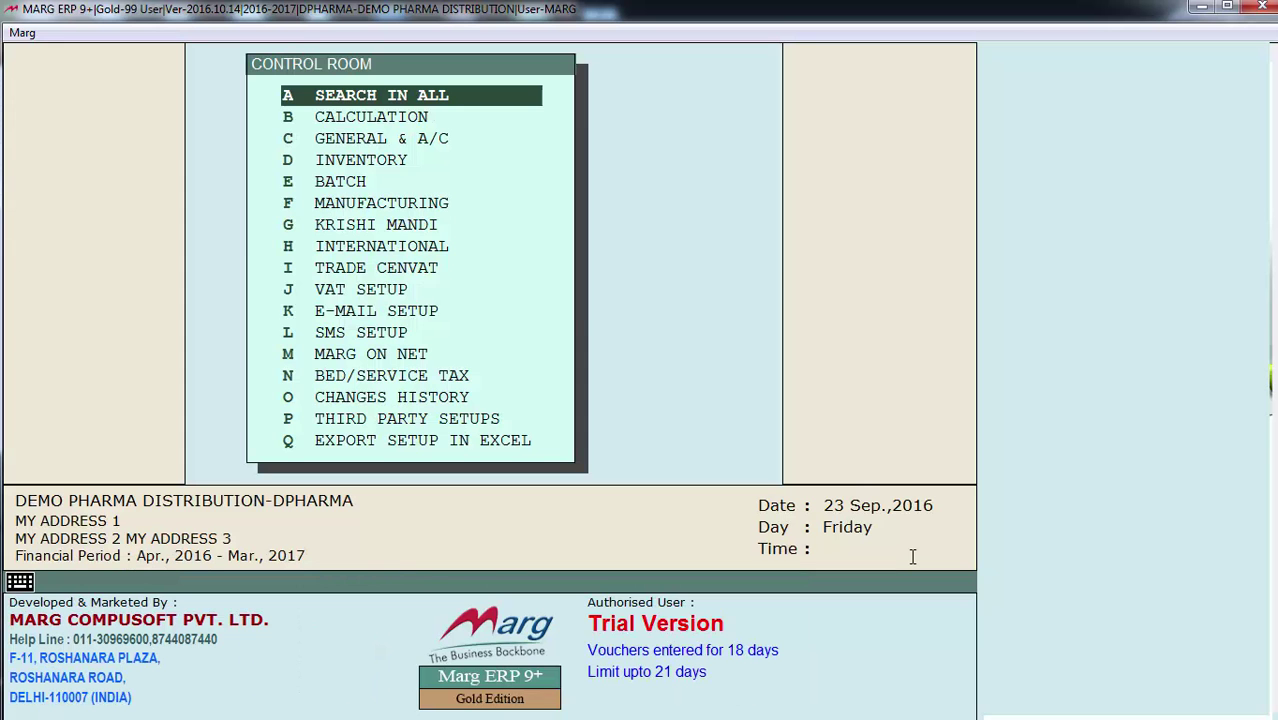
{"action": "key", "text": "Escape"}
{"action": "key", "text": "y"}
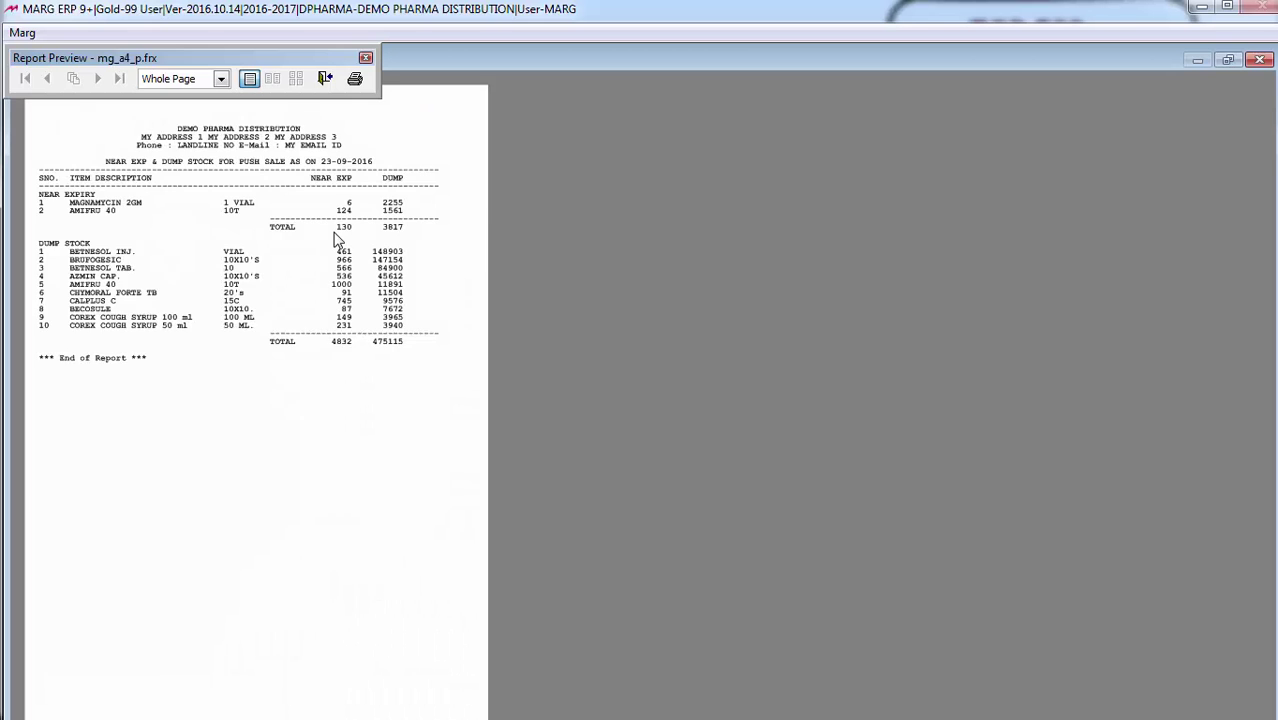
Zoom the near expiry and dump stock report preview to 100% and close it
{"action": "left_click", "coordinate": [145, 250]}
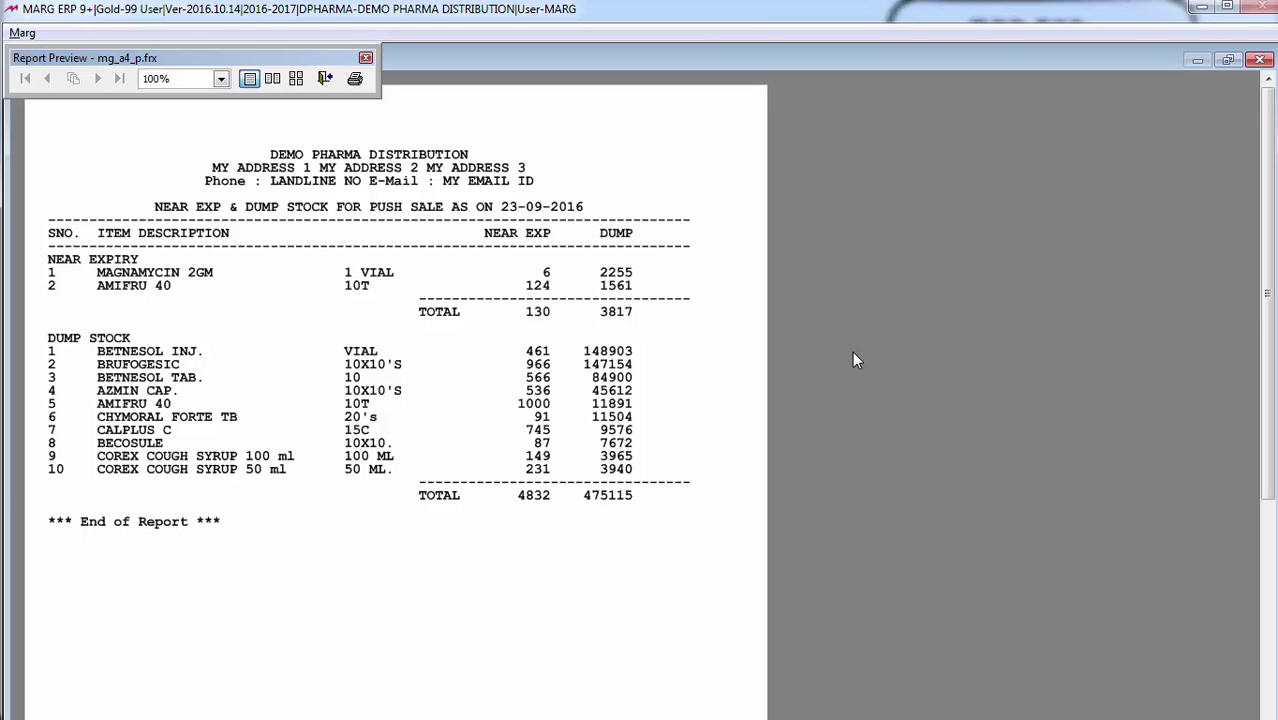
{"action": "key", "text": "Escape"}
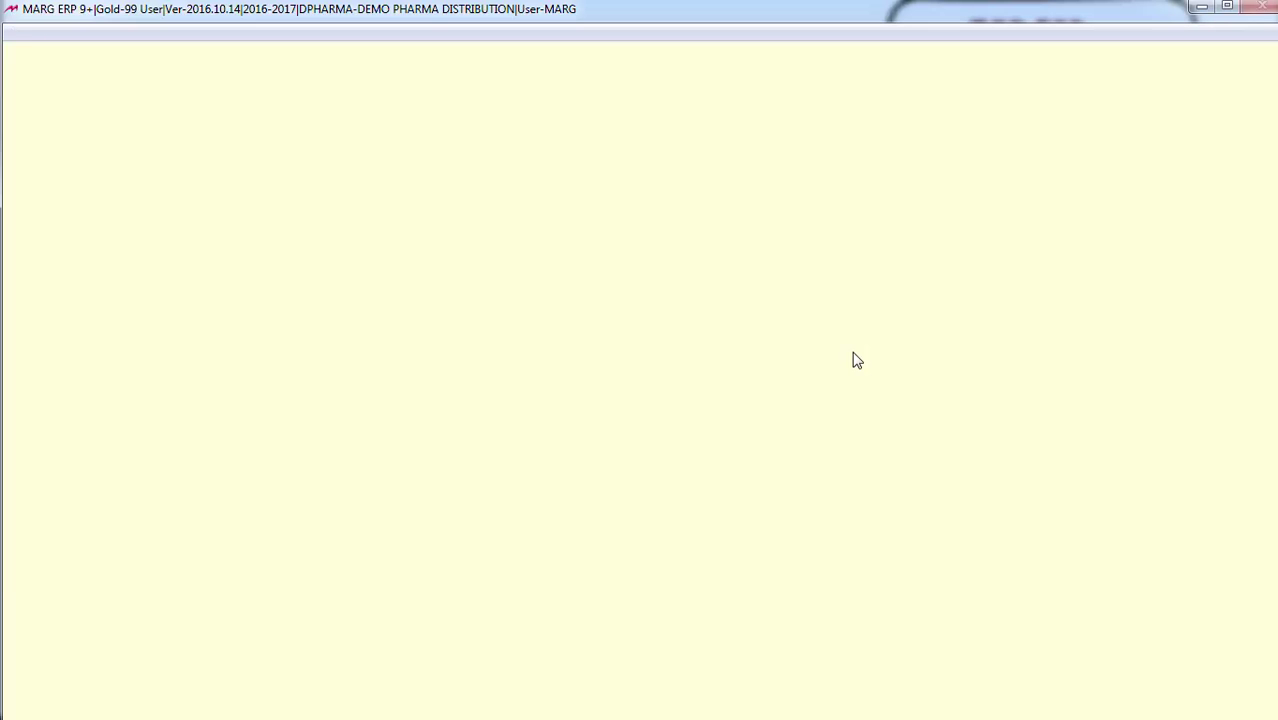
Set the party sales days for the Sale display to 30 in the push sale settings
{"action": "key", "text": "Return"}
{"action": "key", "text": "Return"}
{"action": "key", "text": "Return"}
{"action": "key", "text": "Return"}
{"action": "key", "text": "Return"}
{"action": "key", "text": "Return"}
{"action": "key", "text": "Return"}
{"action": "key", "text": "Return"}
{"action": "key", "text": "Return"}
{"action": "key", "text": "Return"}
{"action": "key", "text": "Return"}
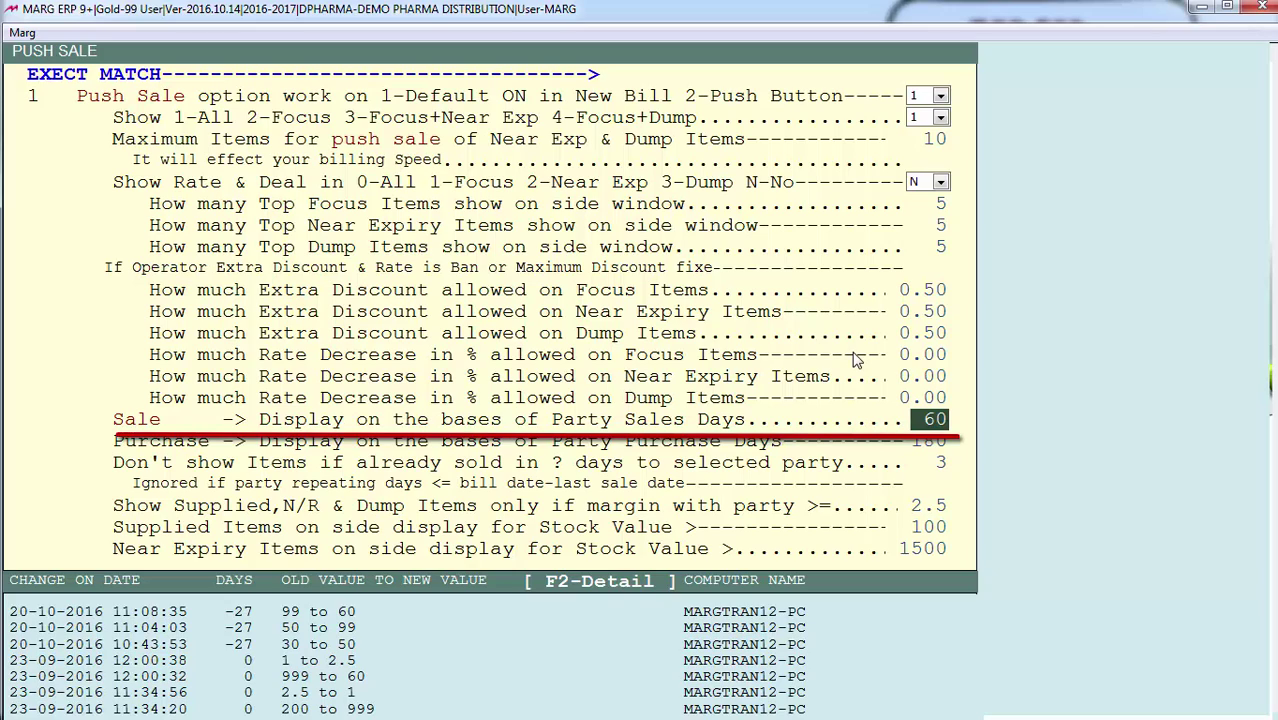
{"action": "type", "text": "30"}
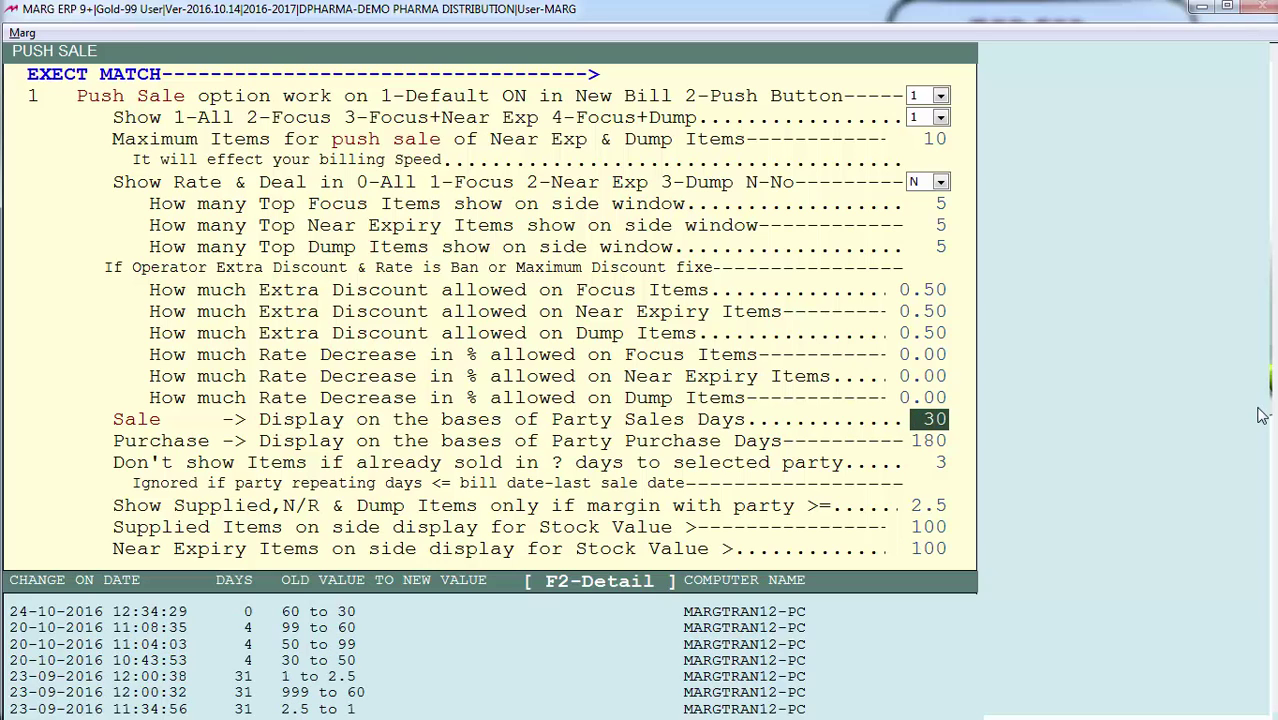
Set the days for not showing items already sold to the selected party to 5 and check the bill's dump items list
{"action": "key", "text": "alt+Tab"}
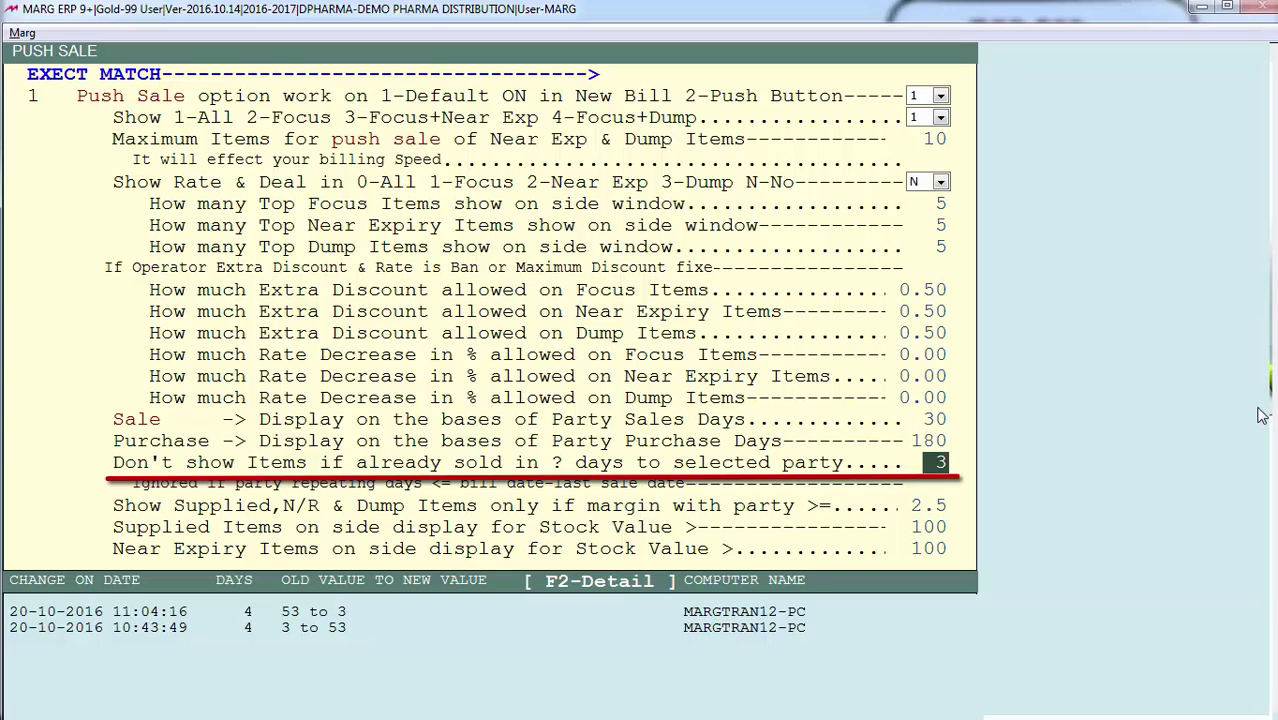
{"action": "type", "text": "5"}
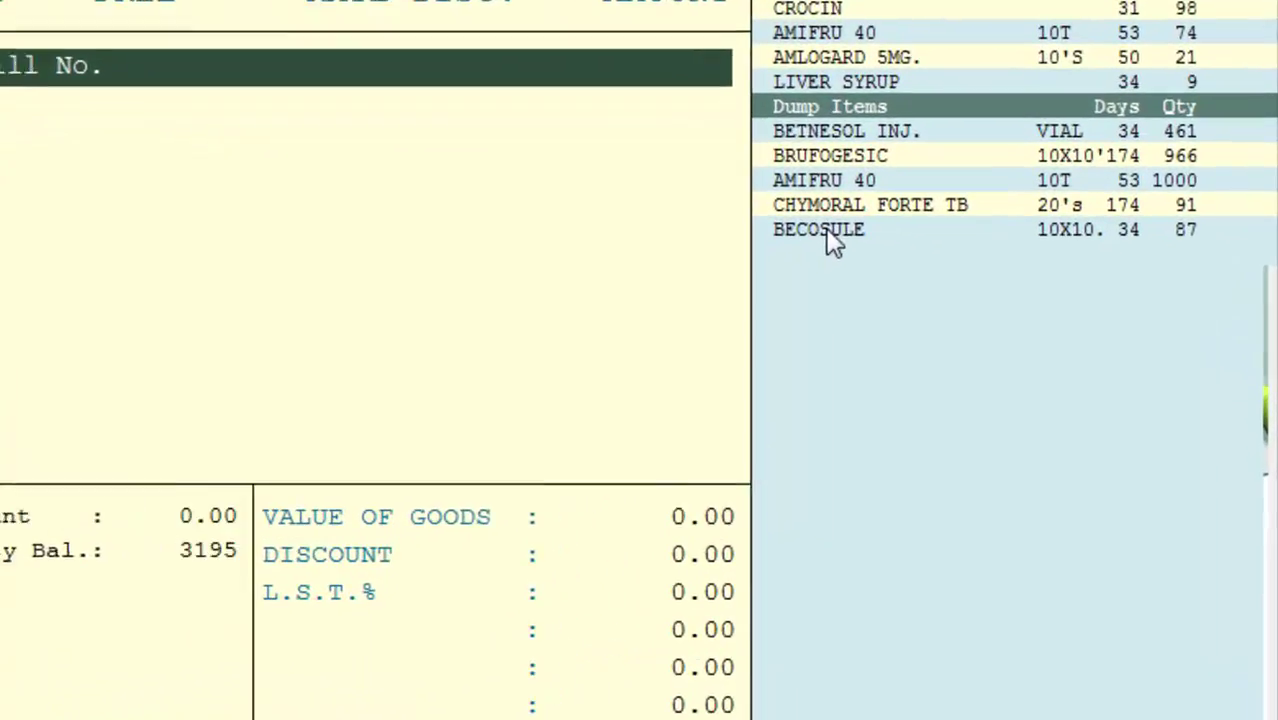
{"action": "left_click", "coordinate": [828, 240]}
Set the Push Sale option to 1-Default ON in New Bill and choose 1-All for the item types to show
{"action": "type", "text": "1"}
{"action": "key", "text": "Return"}
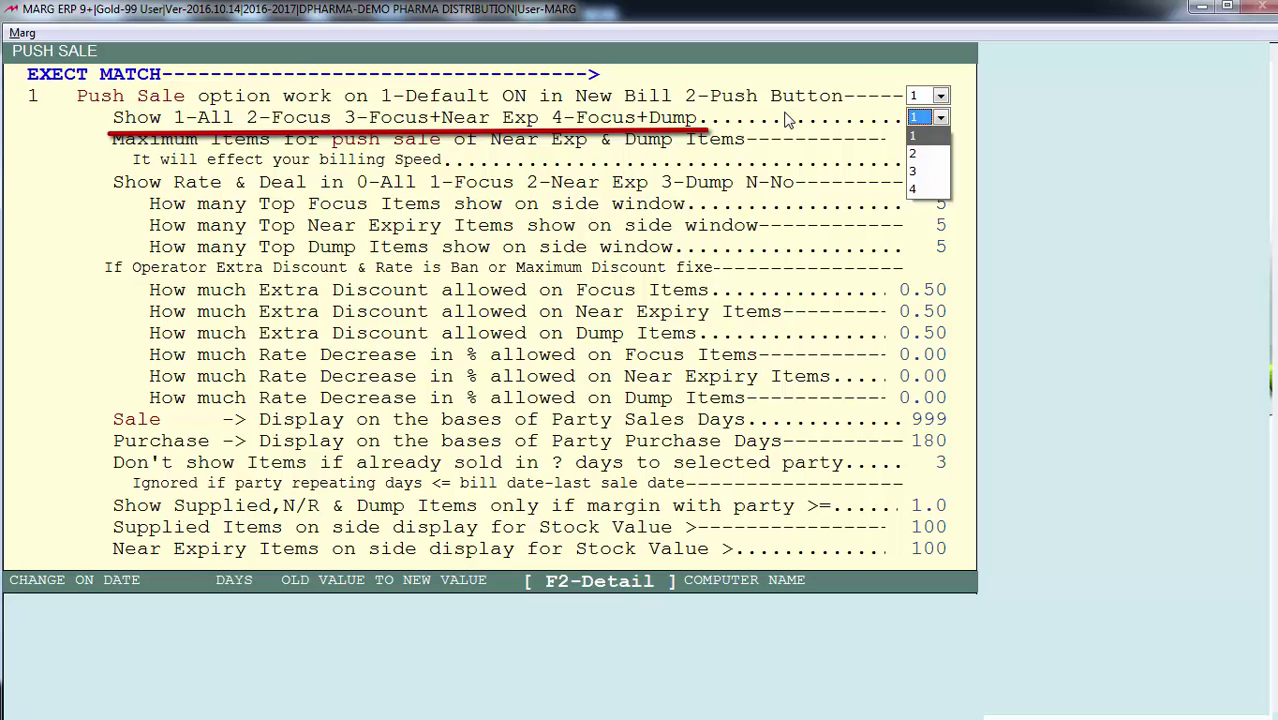
{"action": "key", "text": "Down"}
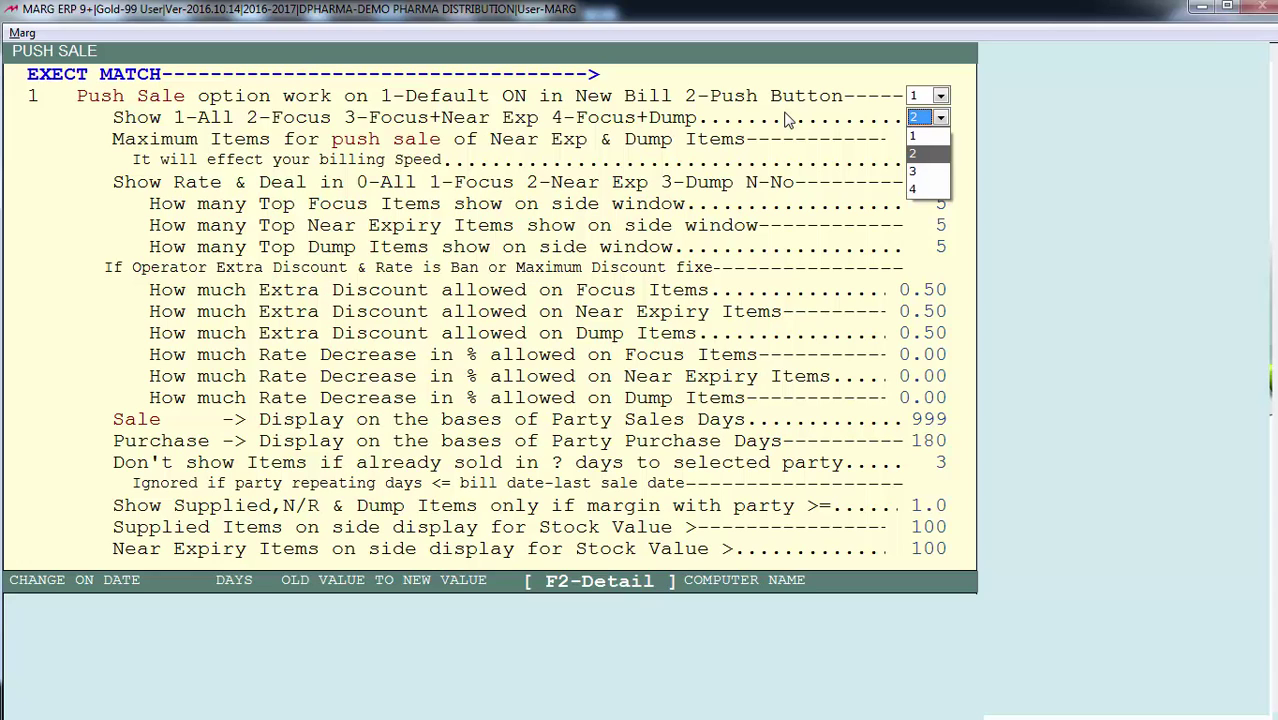
{"action": "key", "text": "Down"}
{"action": "key", "text": "Down"}
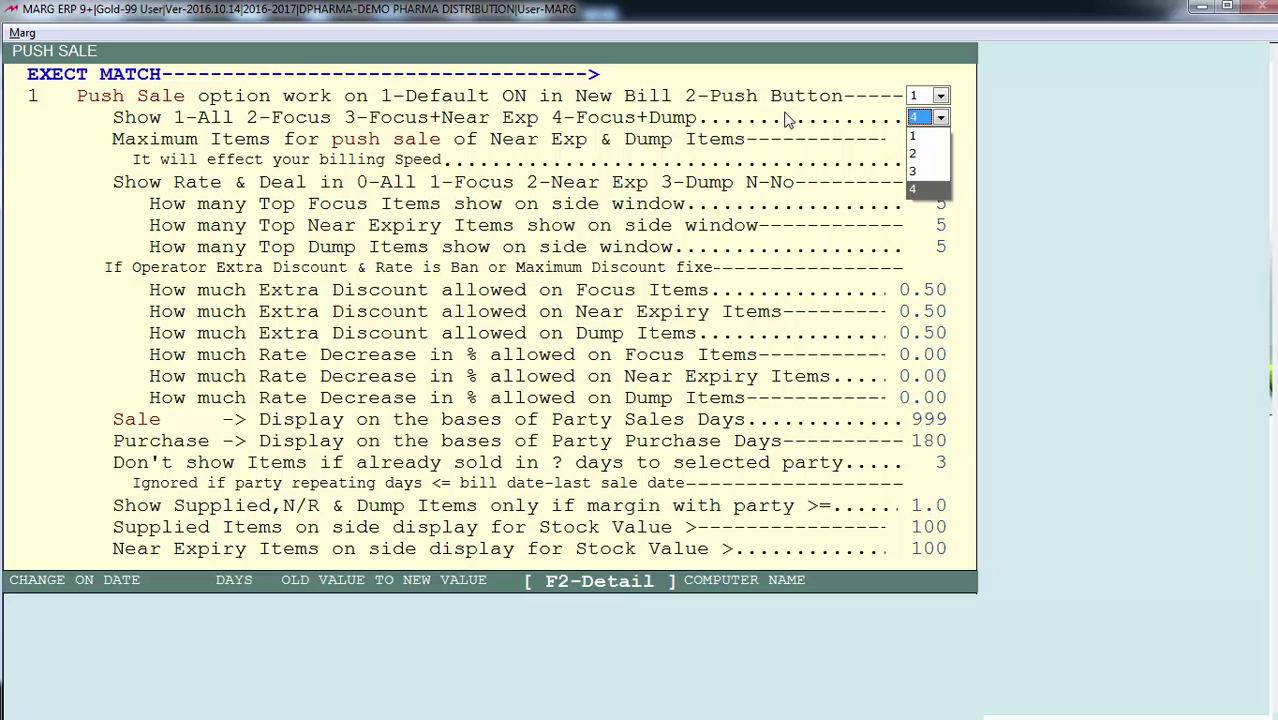
{"action": "key", "text": "Up"}
{"action": "key", "text": "Return"}
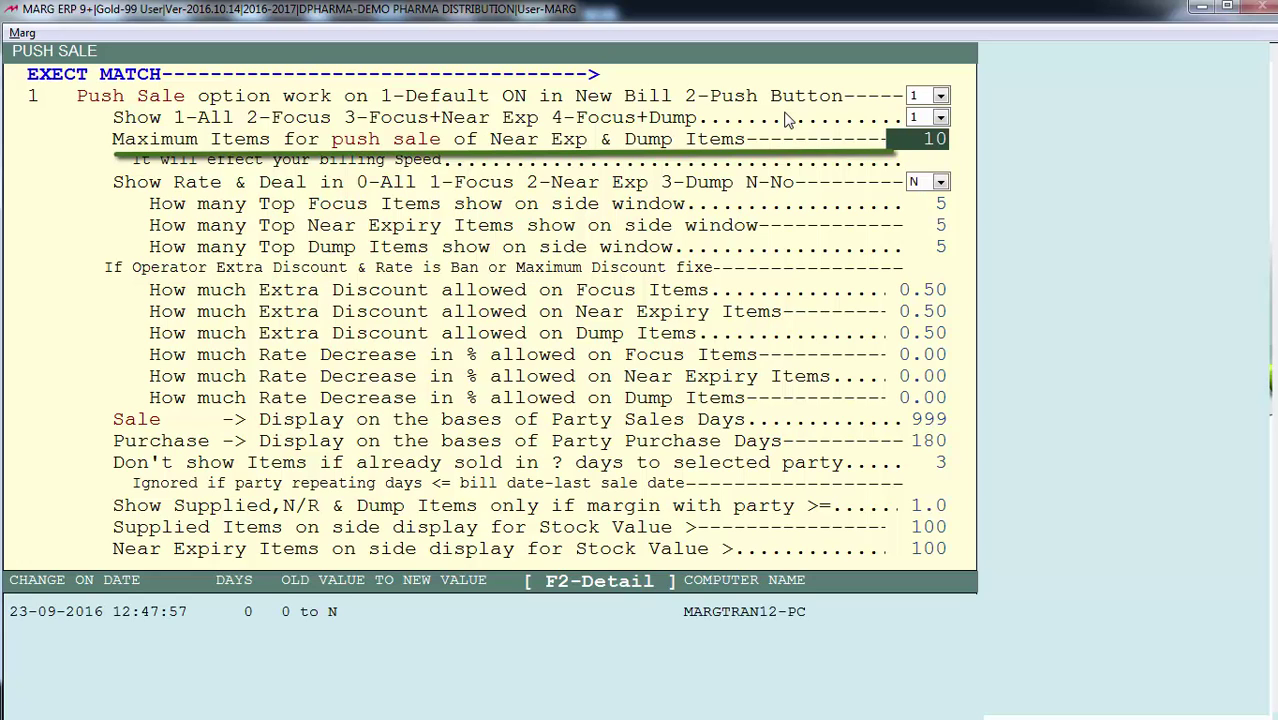
Keep the maximum push sale items at 10 and set Show Rate & Deal to N-No after trying the other choices
{"action": "key", "text": "Return"}
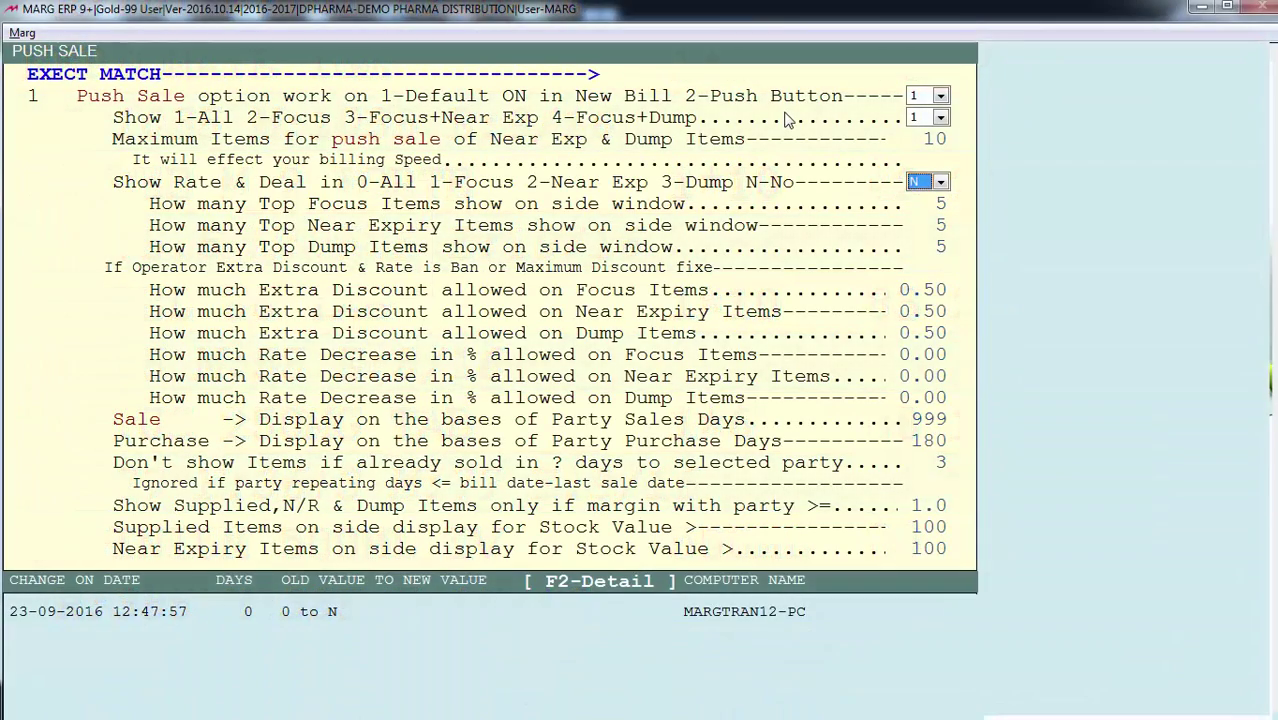
{"action": "key", "text": "alt+Down"}
{"action": "key", "text": "Down"}
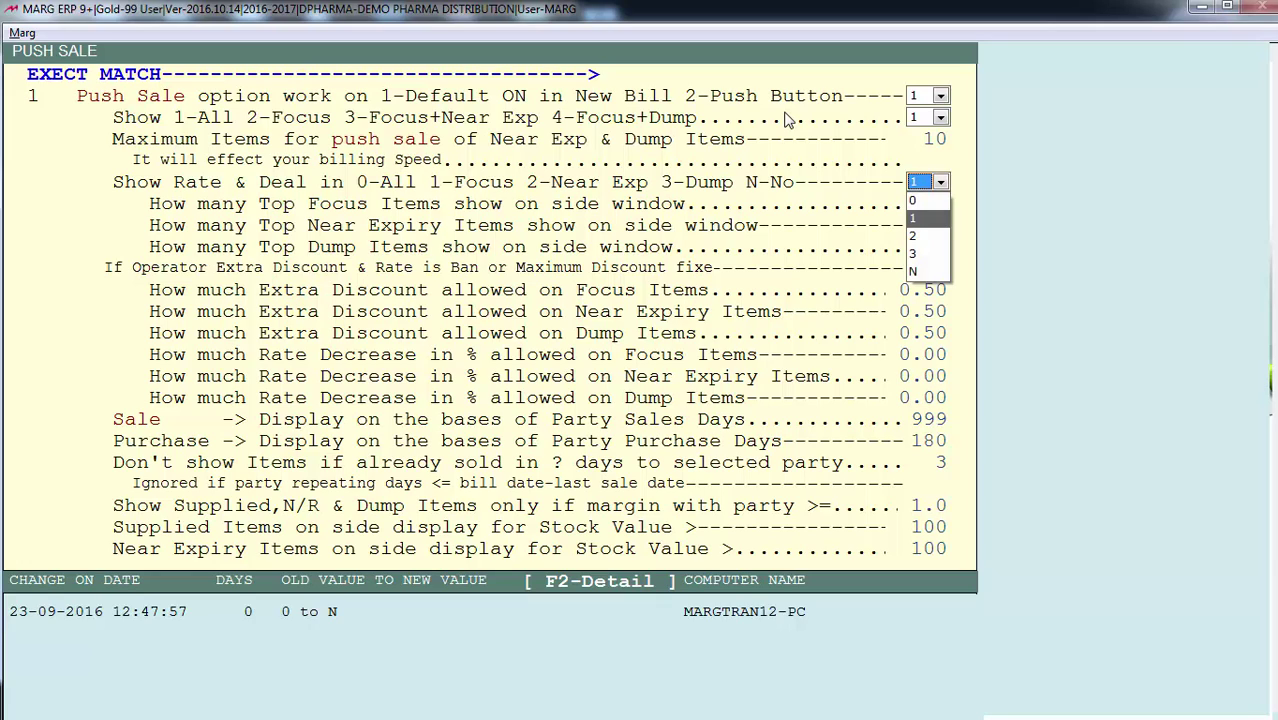
{"action": "key", "text": "Down"}
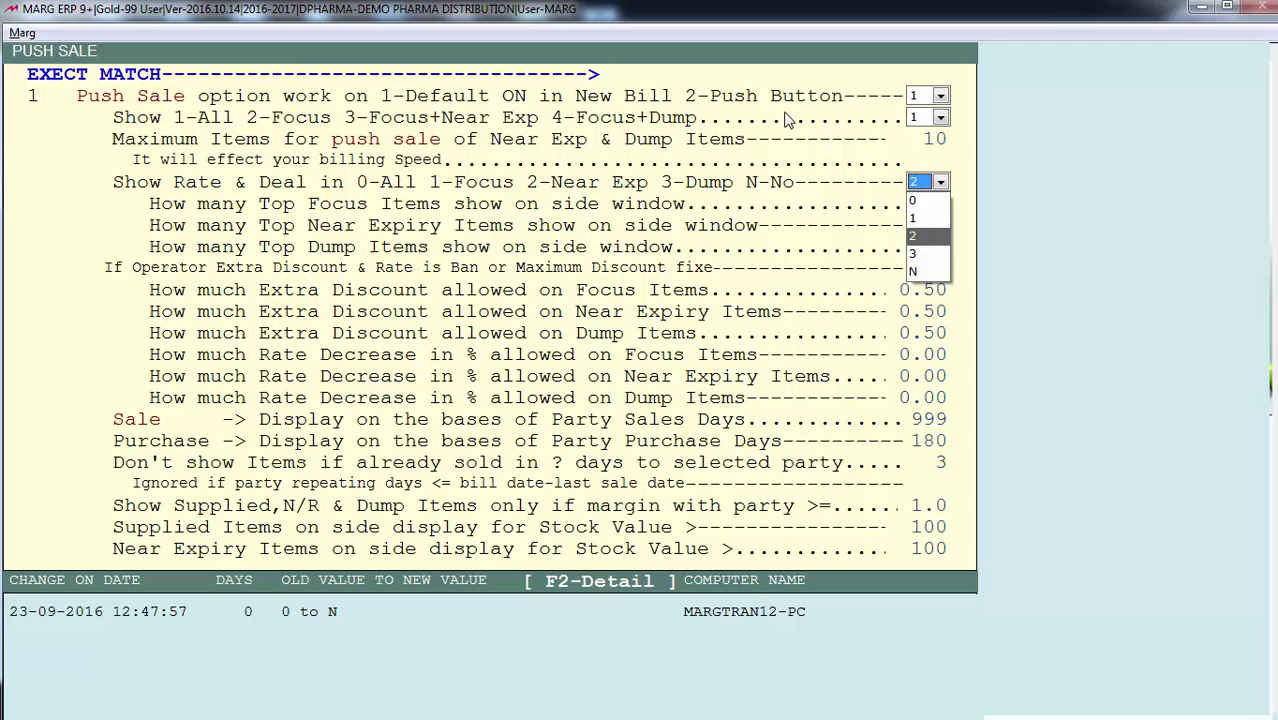
{"action": "key", "text": "Down"}
{"action": "key", "text": "0"}
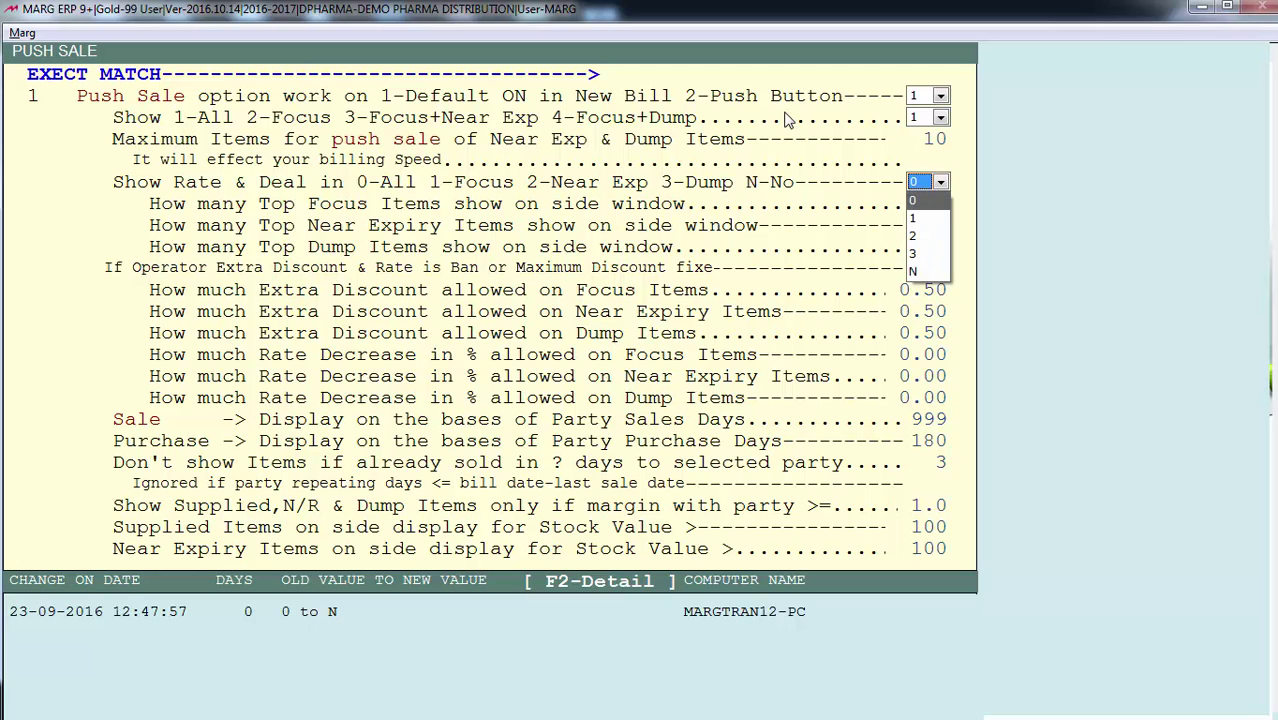
{"action": "key", "text": "n"}
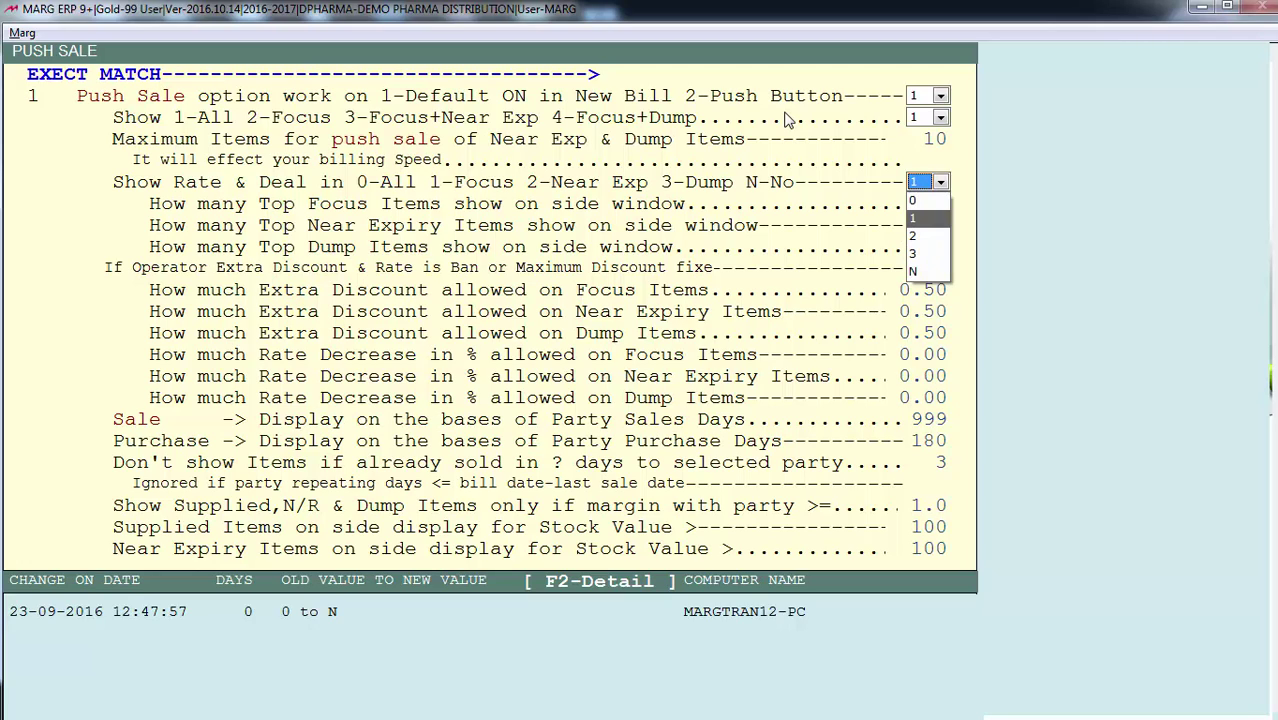
{"action": "key", "text": "Return"}
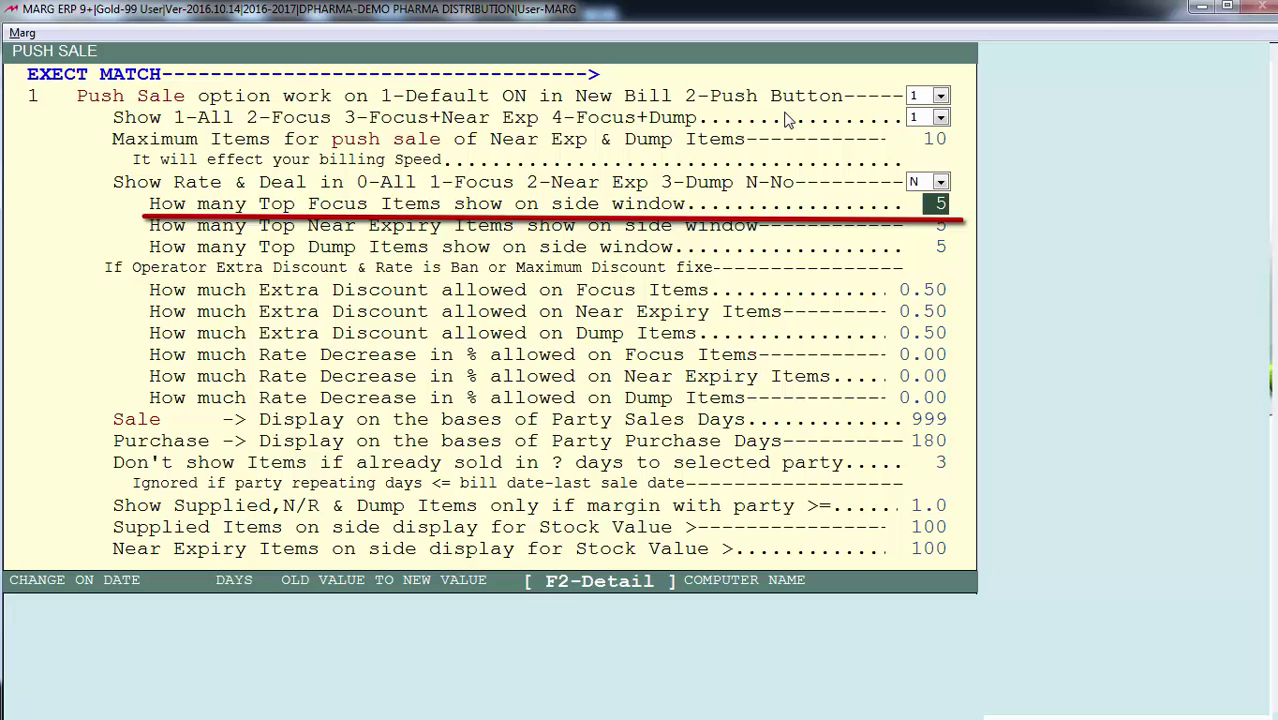
Accept the side window item counts and extra discounts, and set the rate decrease allowed on focus items to 5%
{"action": "key", "text": "Return"}
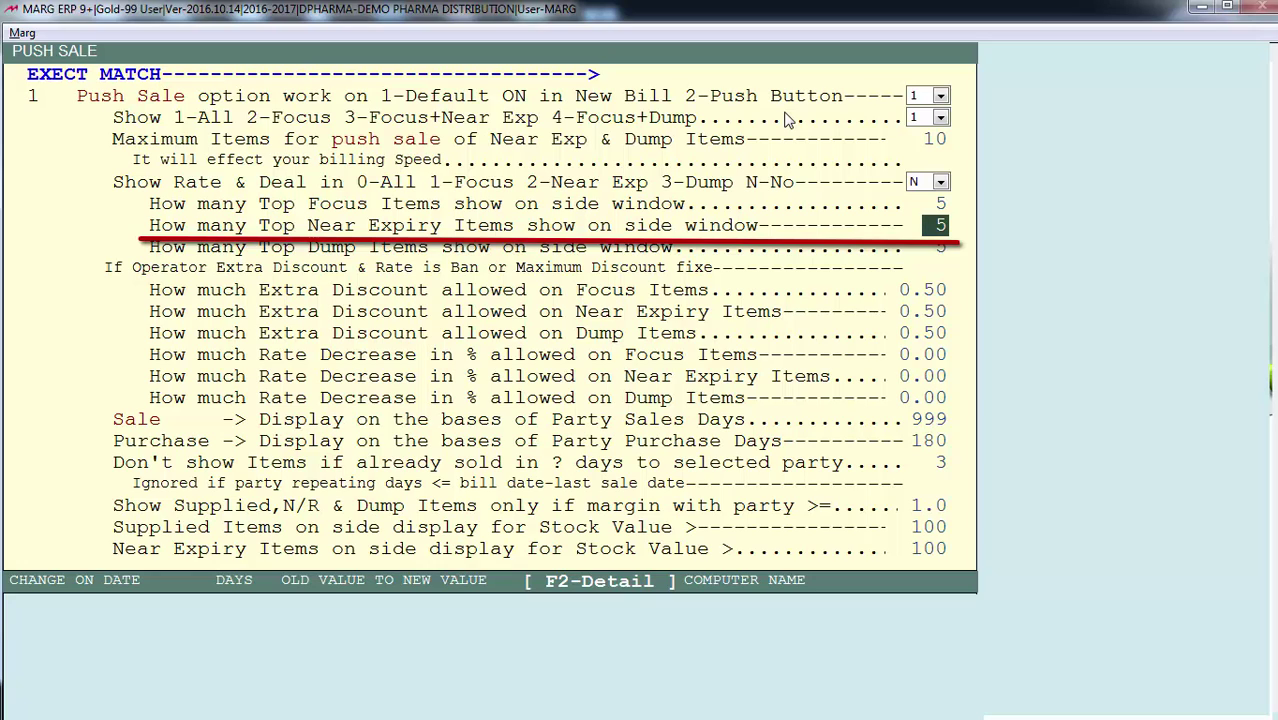
{"action": "key", "text": "Return"}
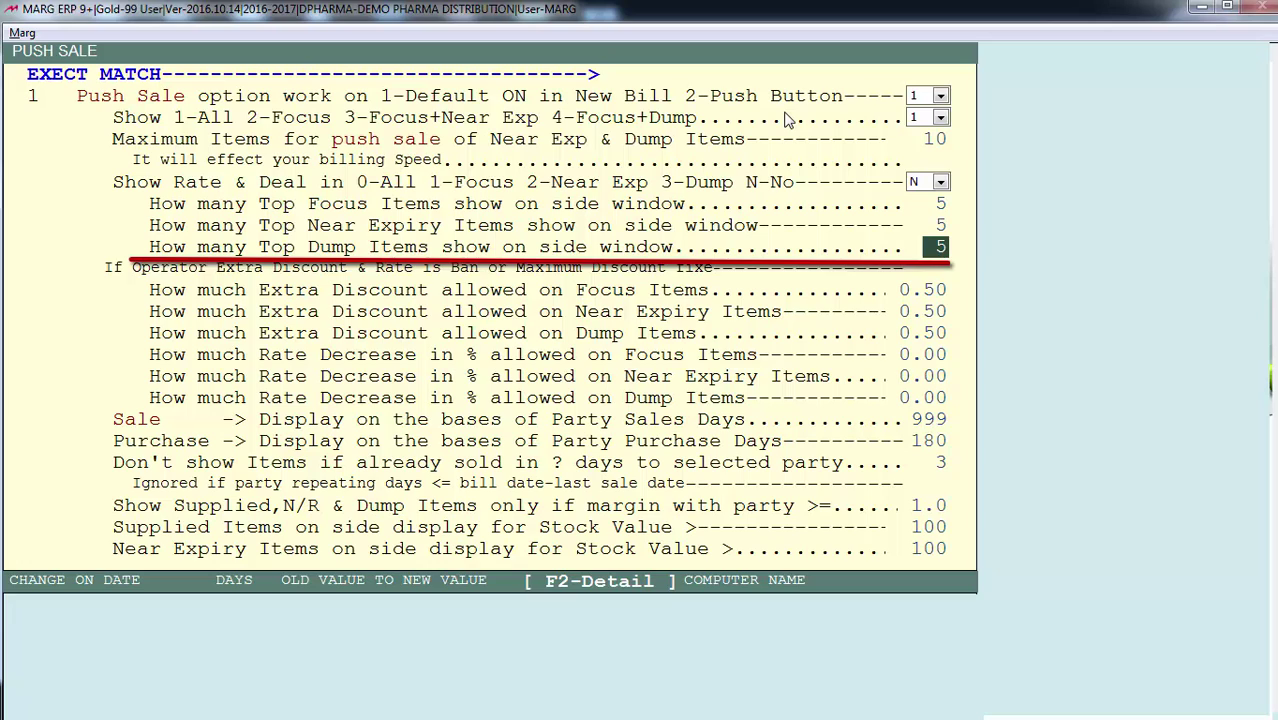
{"action": "key", "text": "Return"}
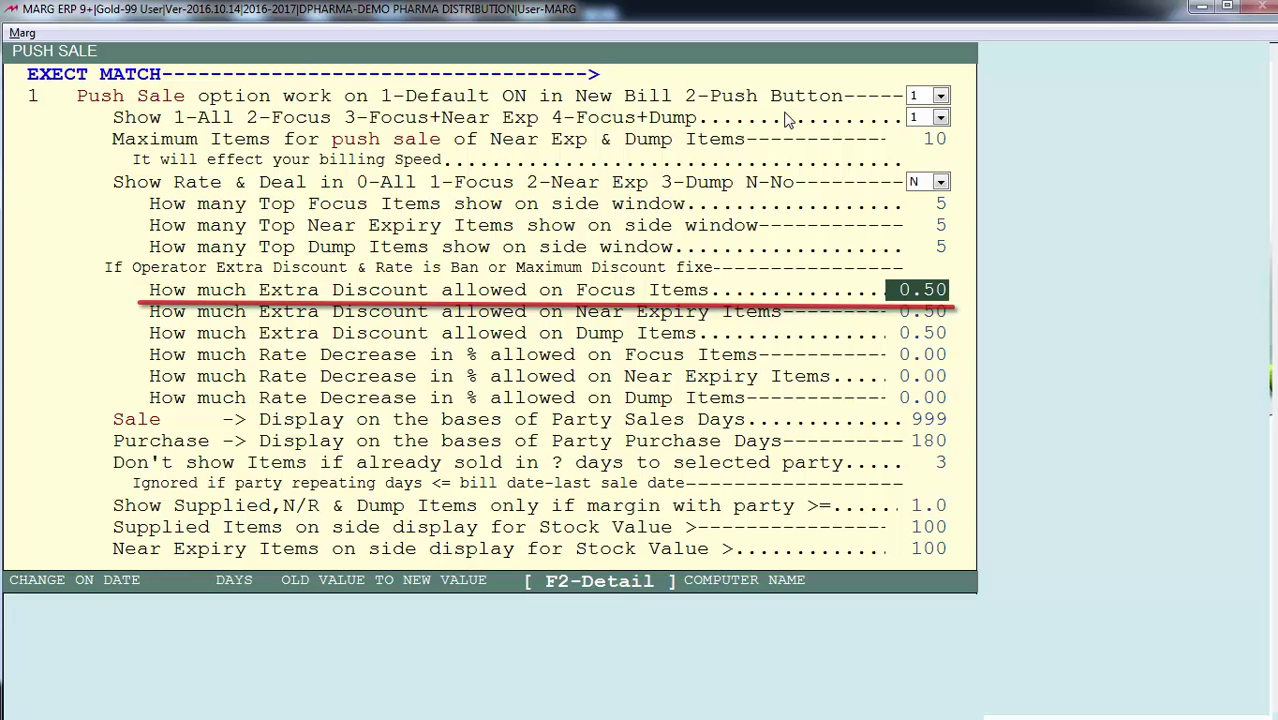
{"action": "key", "text": "Return"}
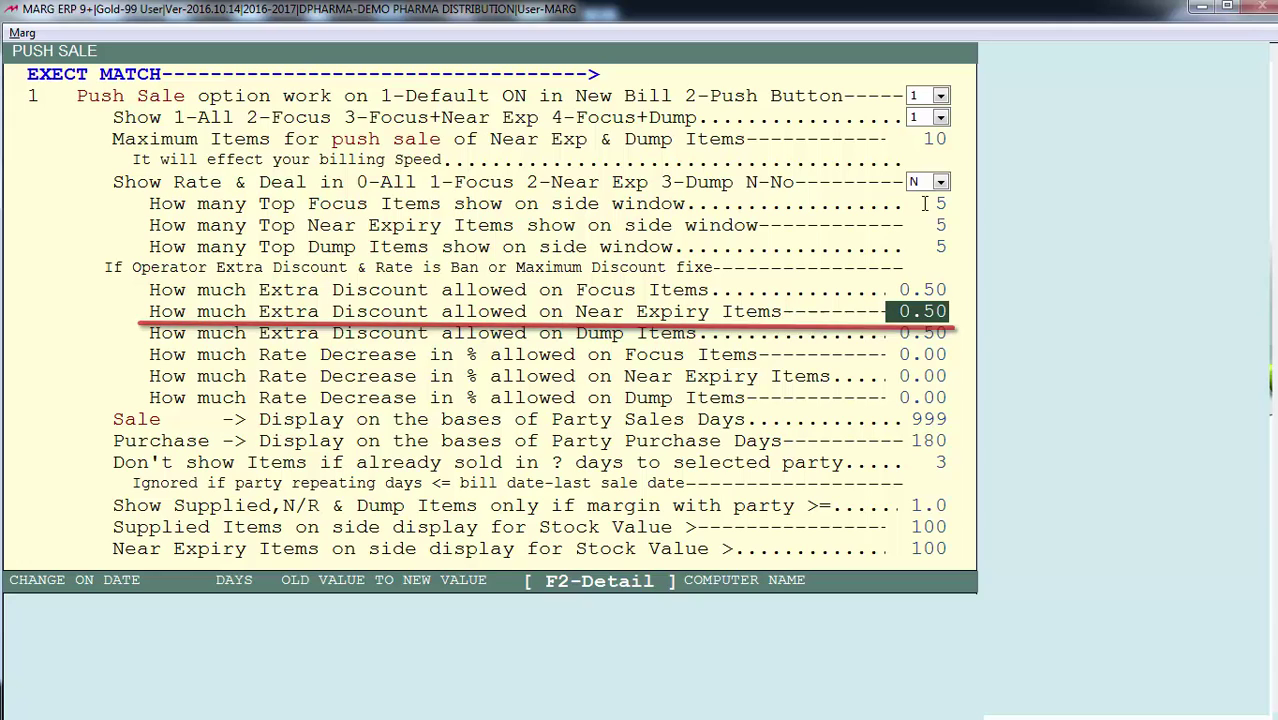
{"action": "key", "text": "Return"}
{"action": "key", "text": "Return"}
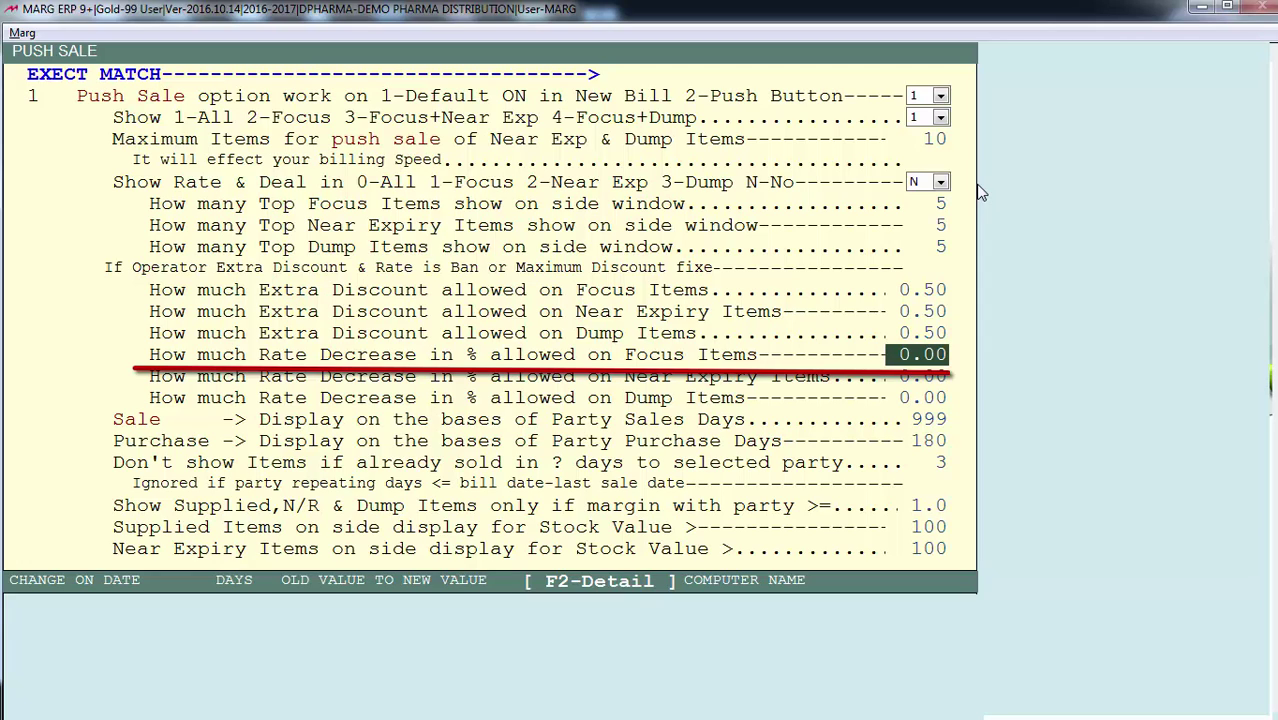
{"action": "type", "text": "5"}
{"action": "key", "text": "Return"}
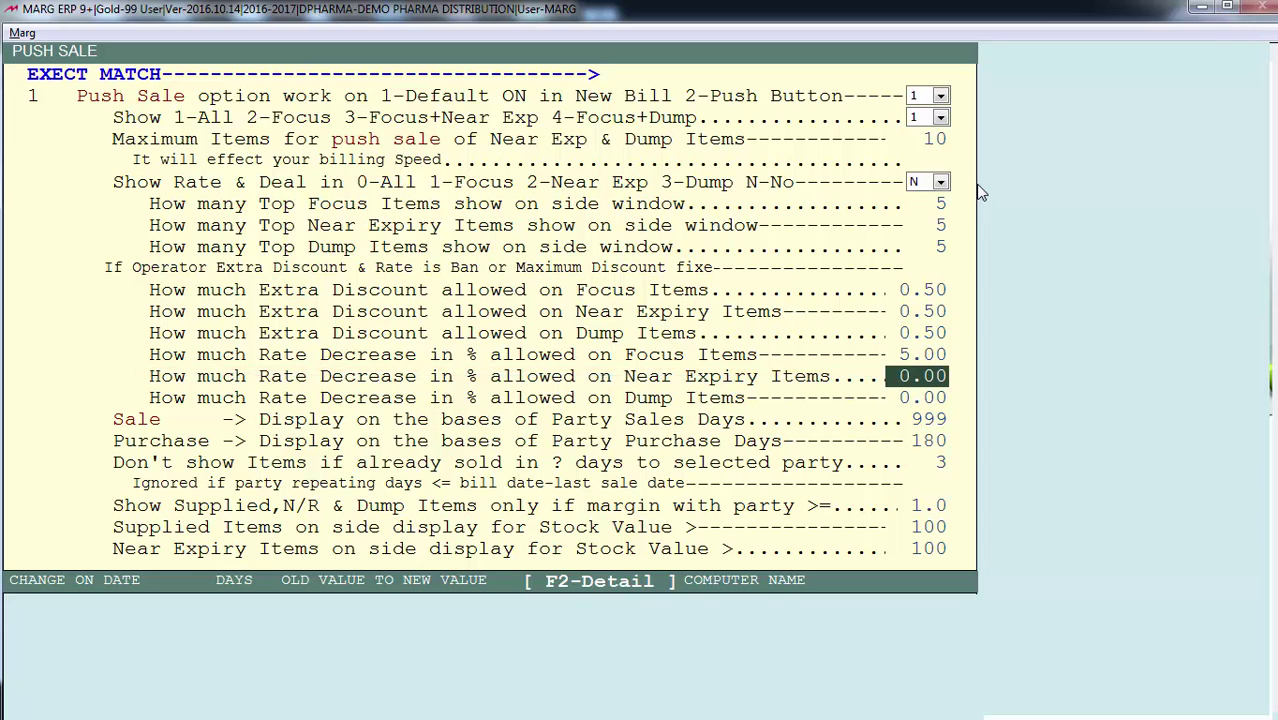
Set the stock value threshold for supplied items on side display to 300
{"action": "key", "text": "Return"}
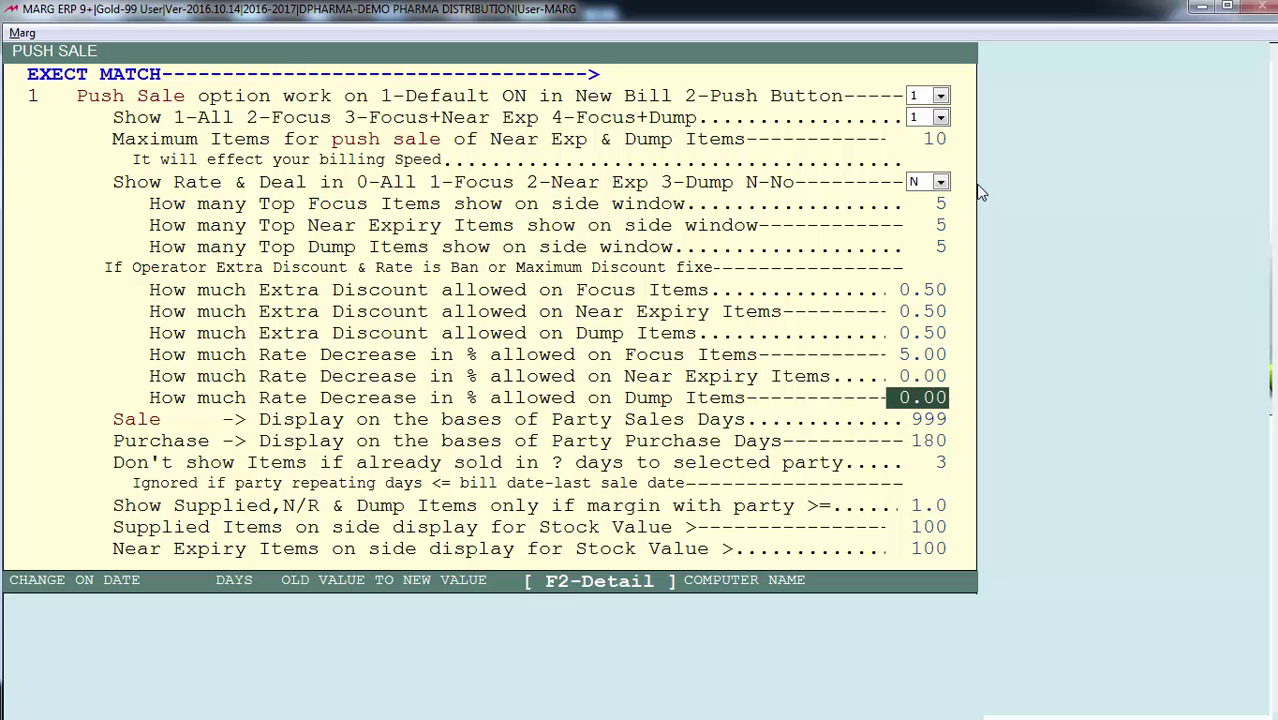
{"action": "key", "text": "Return"}
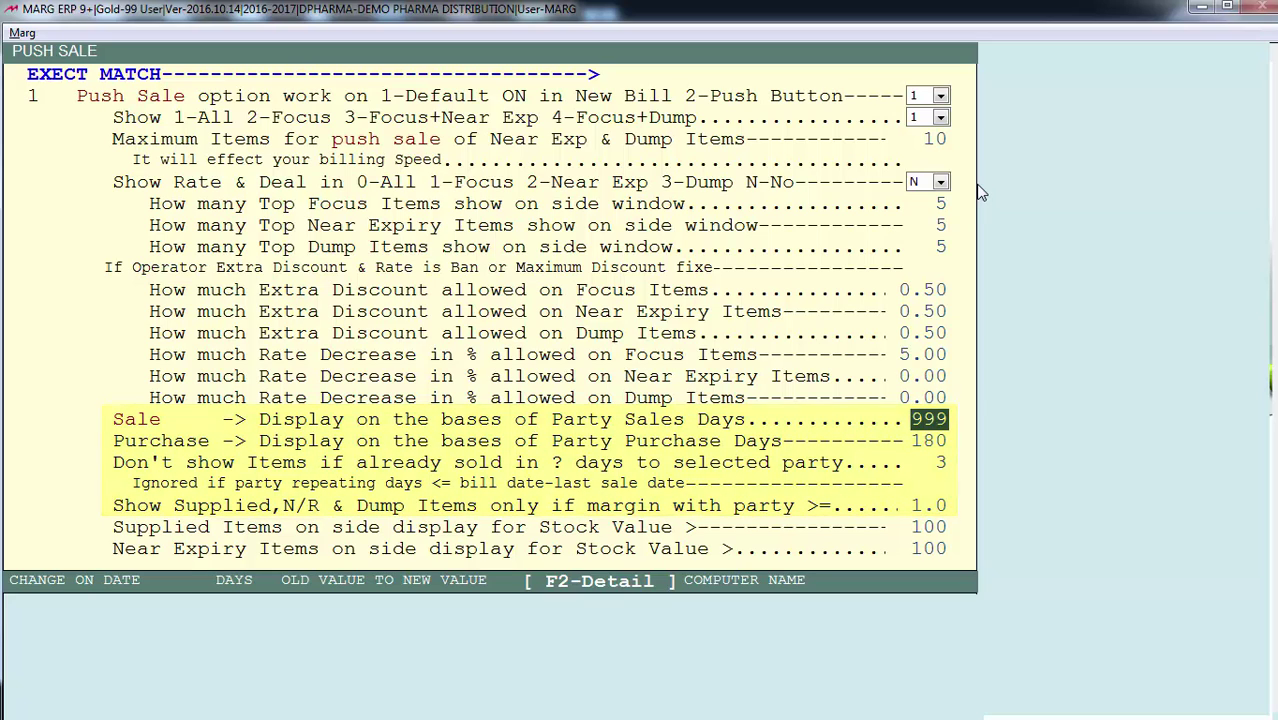
{"action": "key", "text": "Return"}
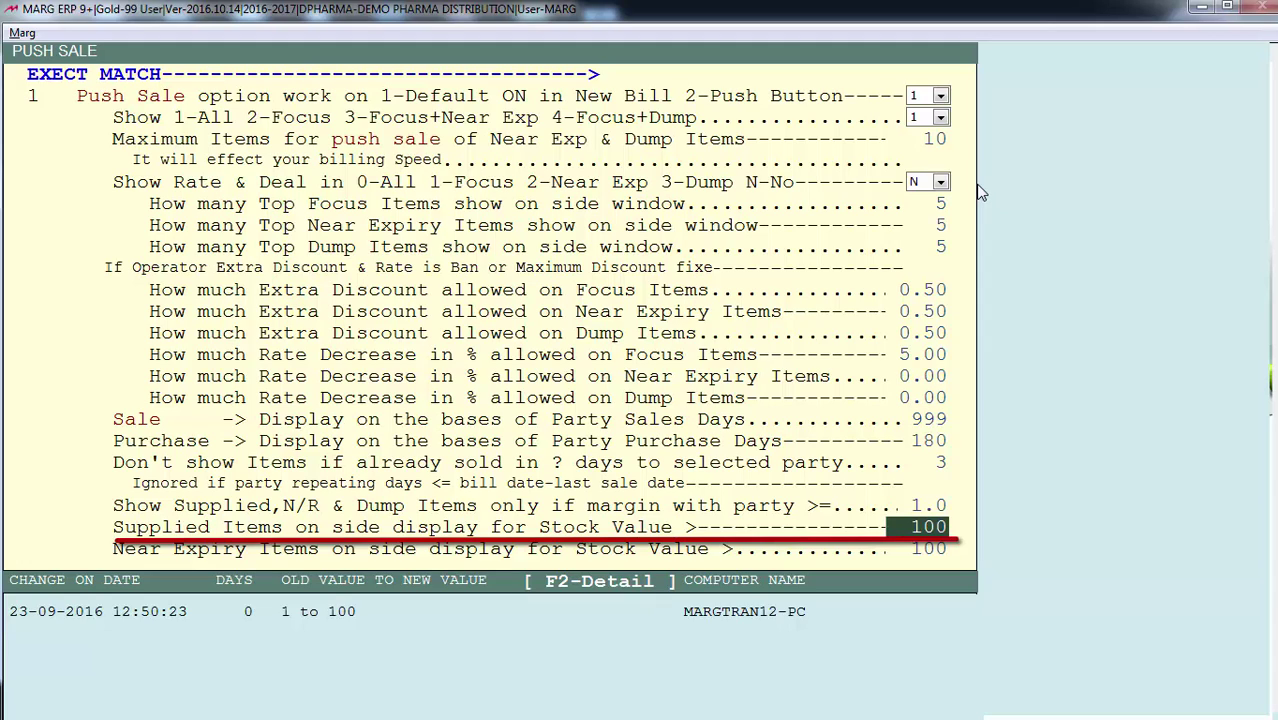
{"action": "type", "text": "300"}
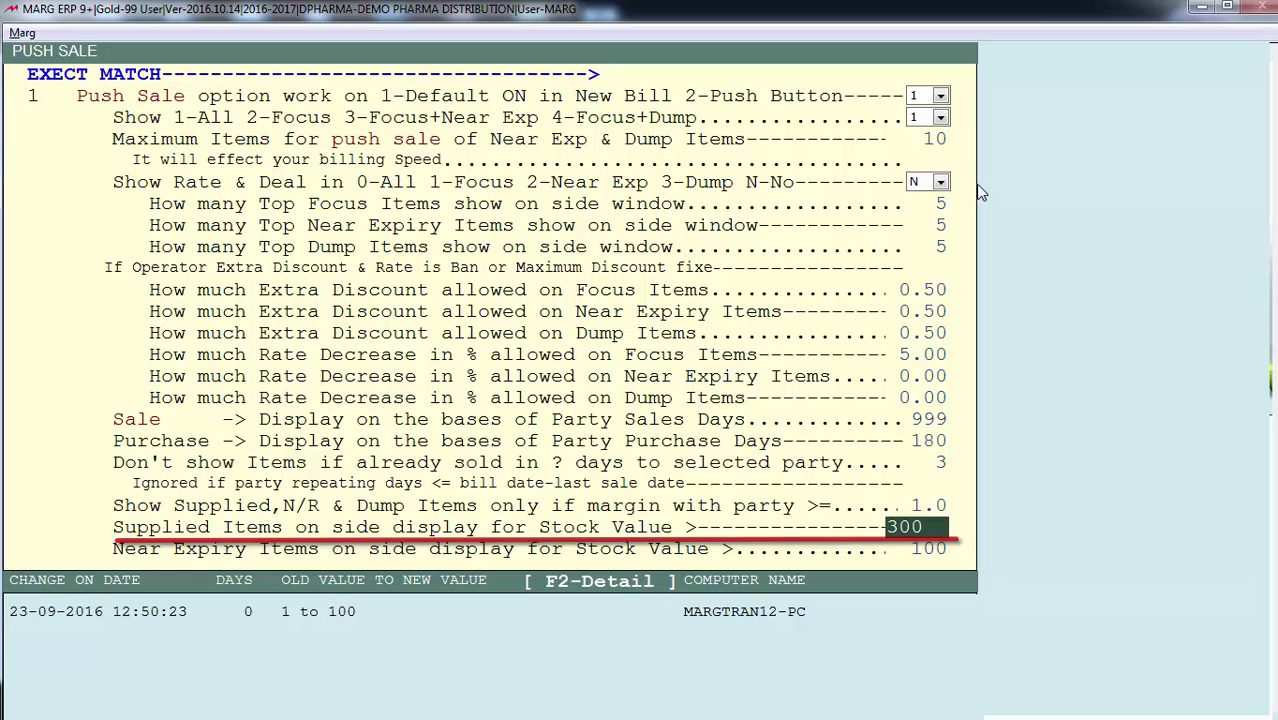
{"action": "key", "text": "Return"}
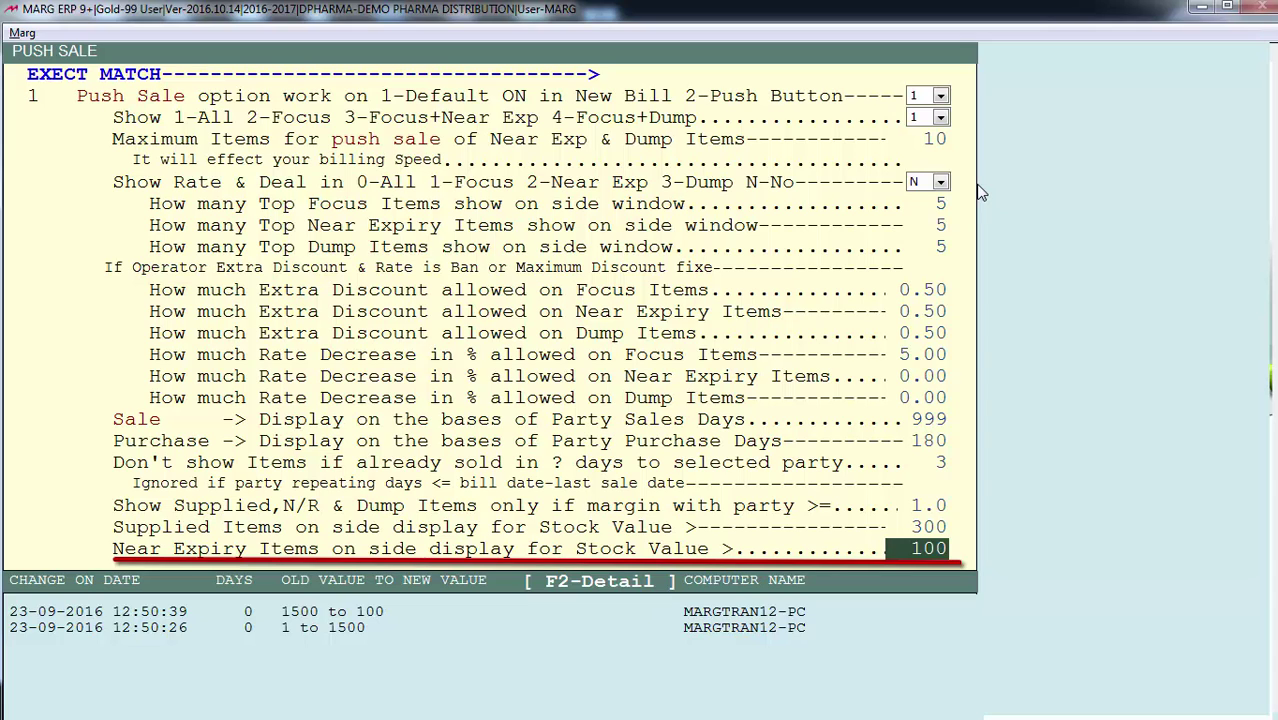
Set the near expiry days to 10 and keep their calculation on 1-From Current Date after trying option 2
{"action": "key", "text": "Return"}
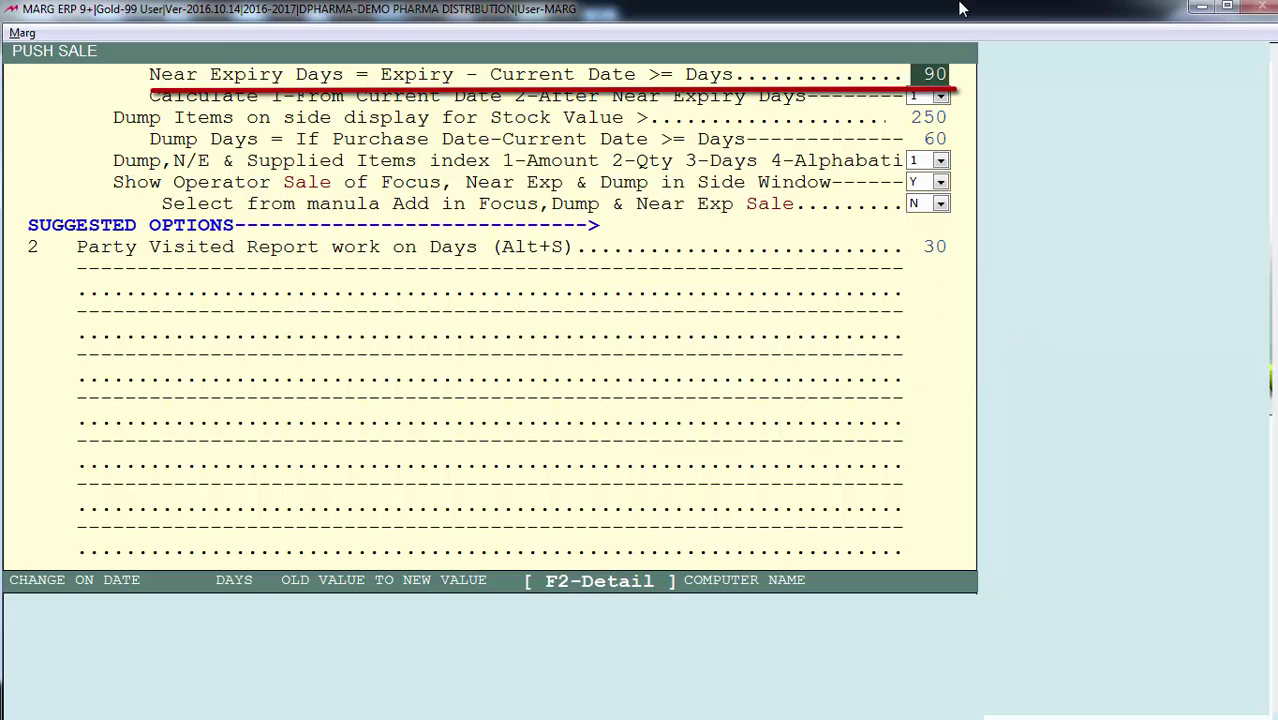
{"action": "type", "text": "10"}
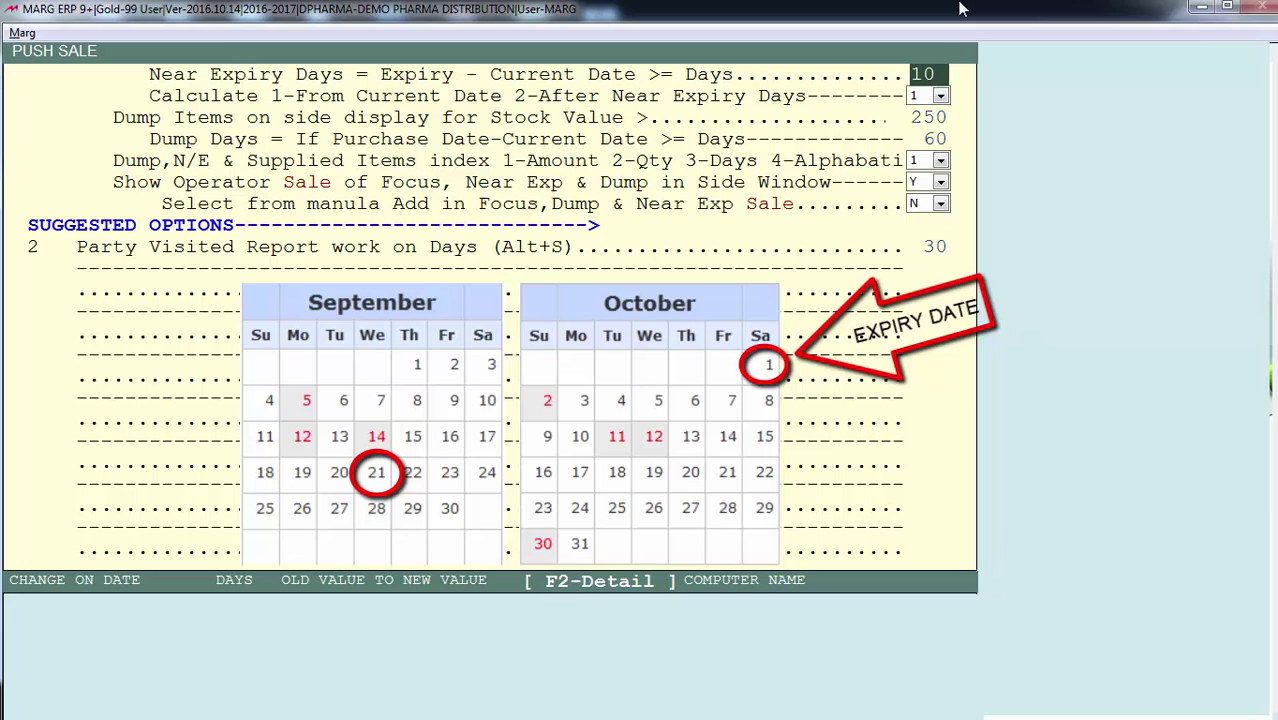
{"action": "key", "text": "Return"}
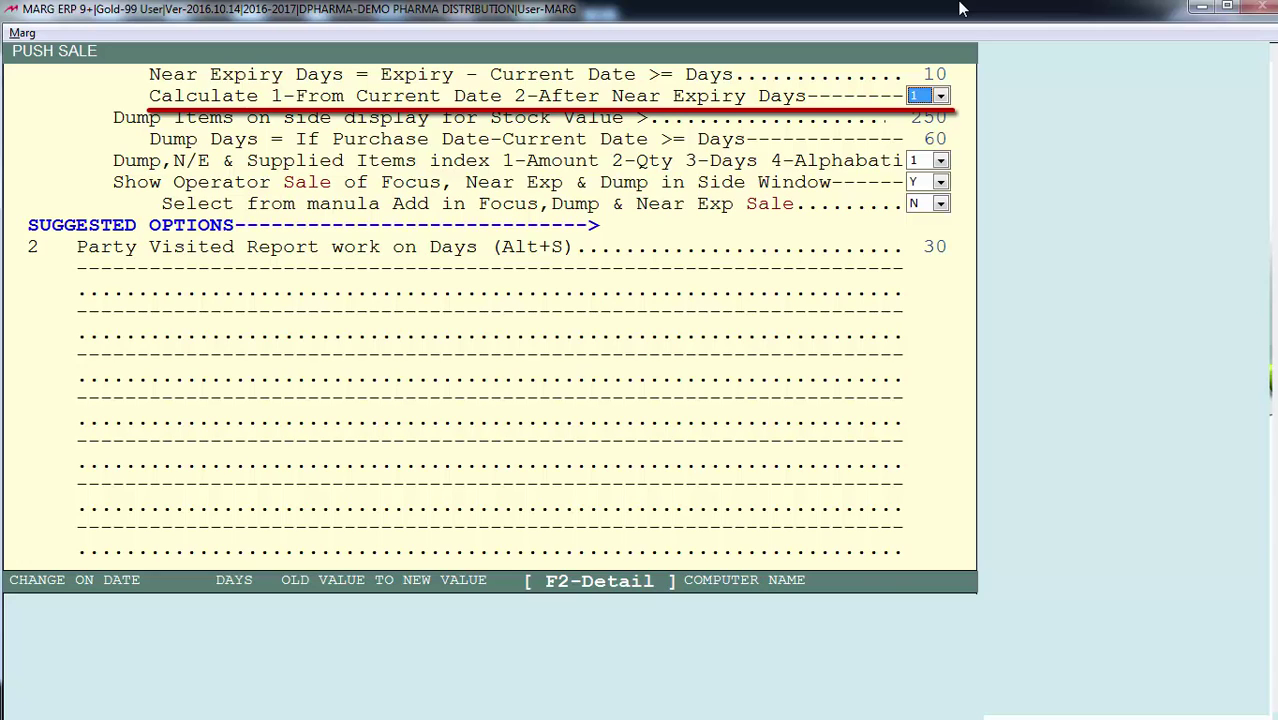
{"action": "key", "text": "alt+Down"}
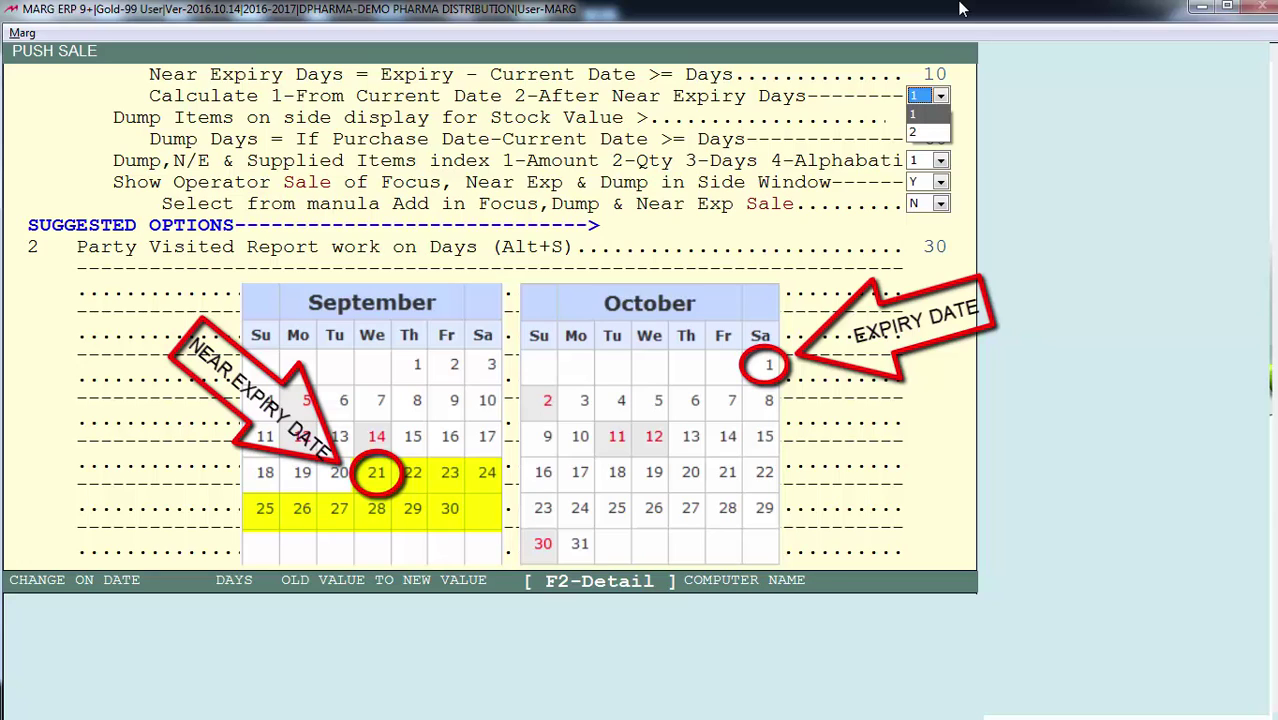
{"action": "key", "text": "Down"}
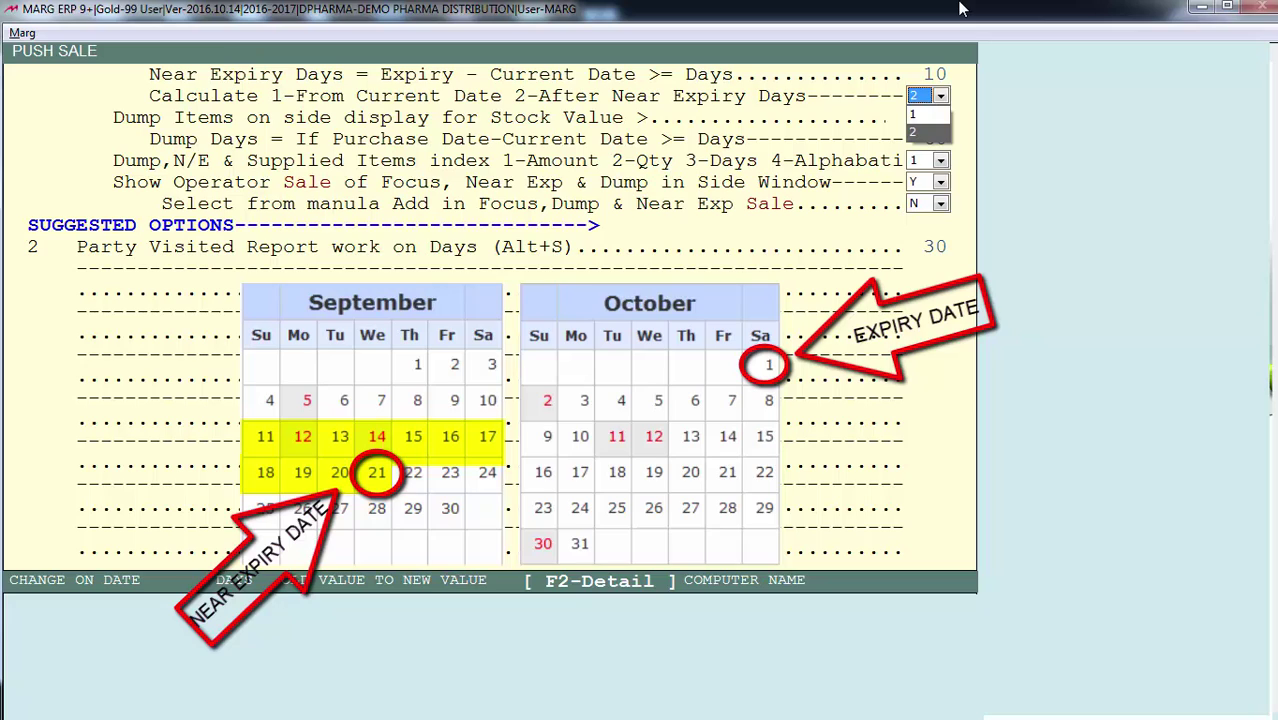
{"action": "key", "text": "Up"}
{"action": "key", "text": "Return"}
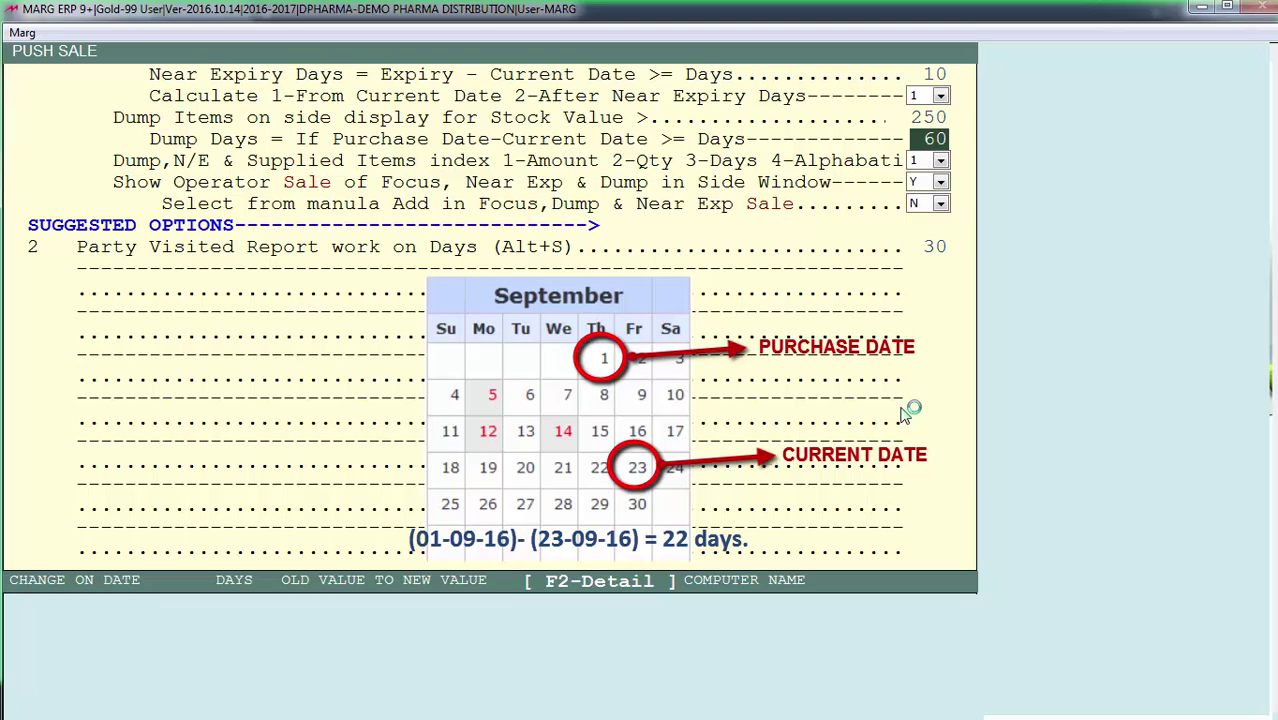
Set the dump days to 10 and keep the dump, near expiry and supplied items indexed by 1-Amount
{"action": "type", "text": "10"}
{"action": "key", "text": "Return"}
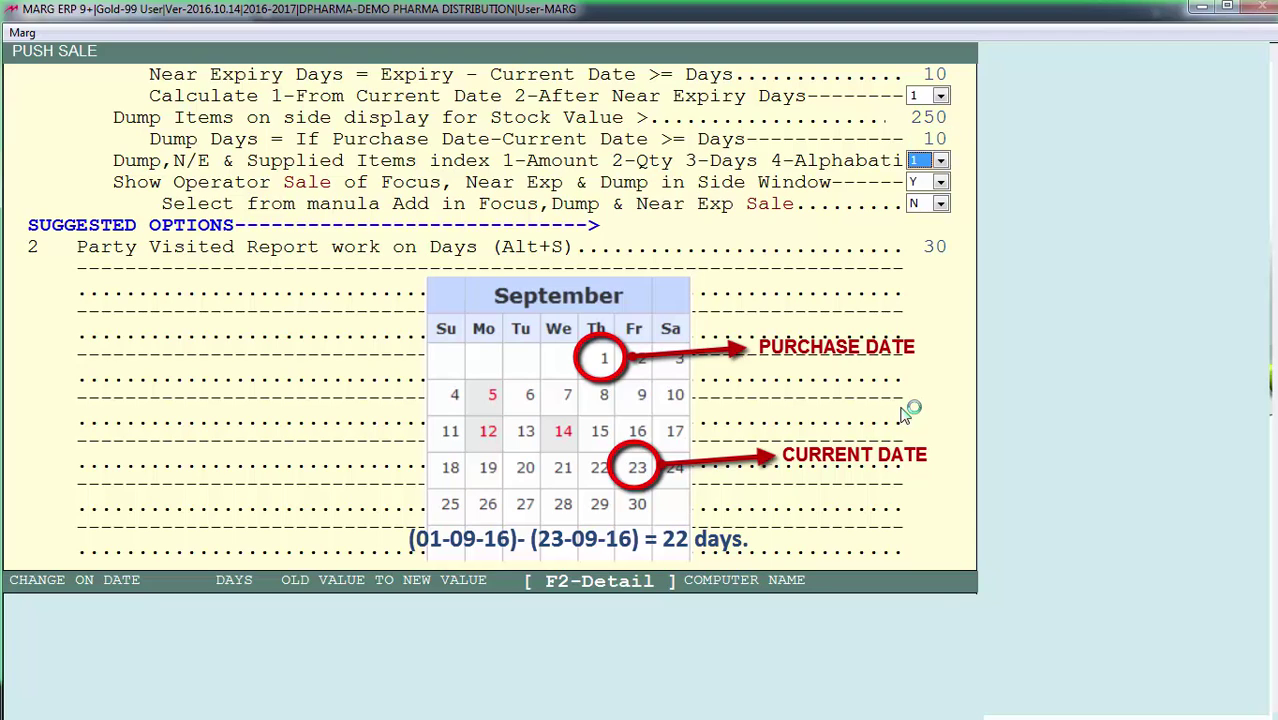
{"action": "key", "text": "Up"}
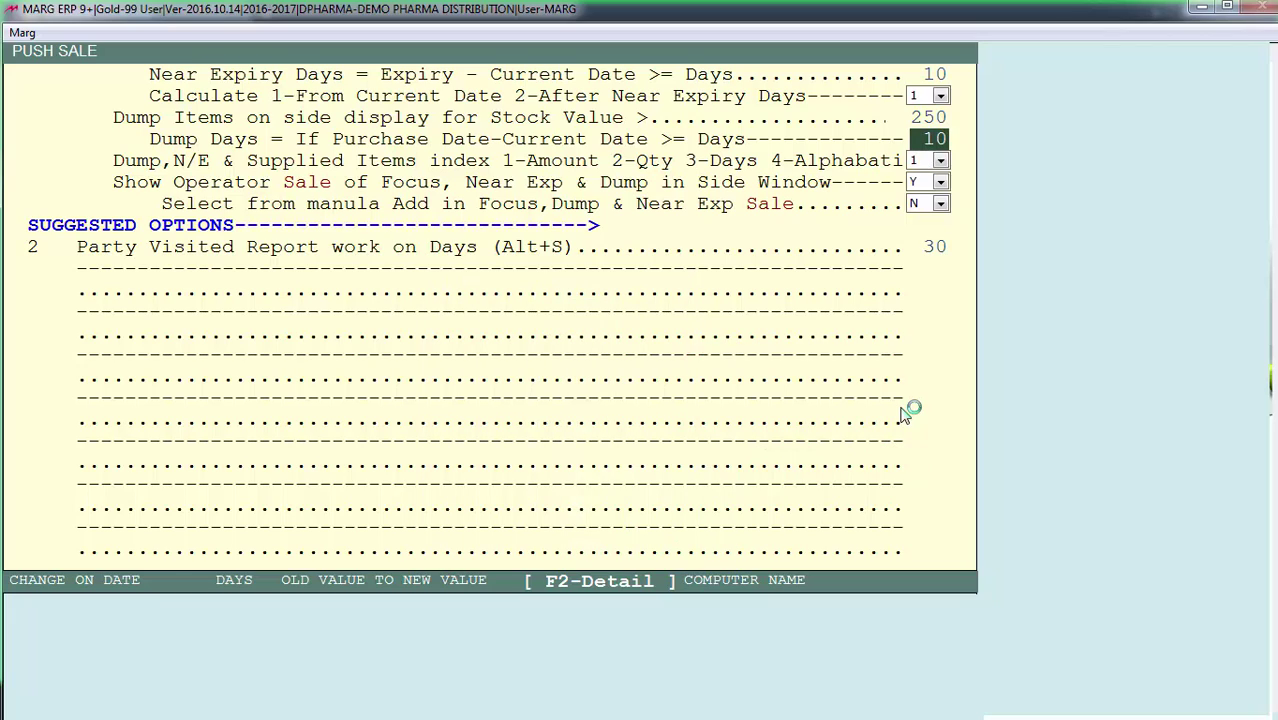
{"action": "key", "text": "Return"}
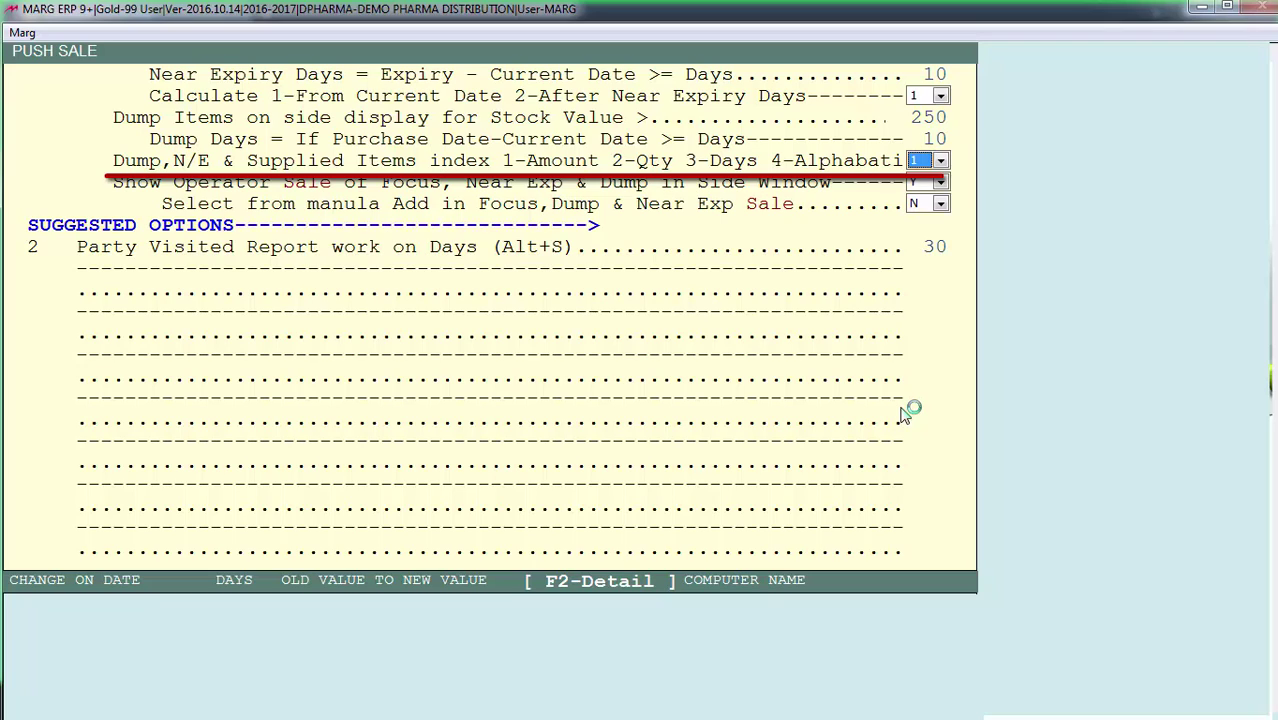
{"action": "key", "text": "Return"}
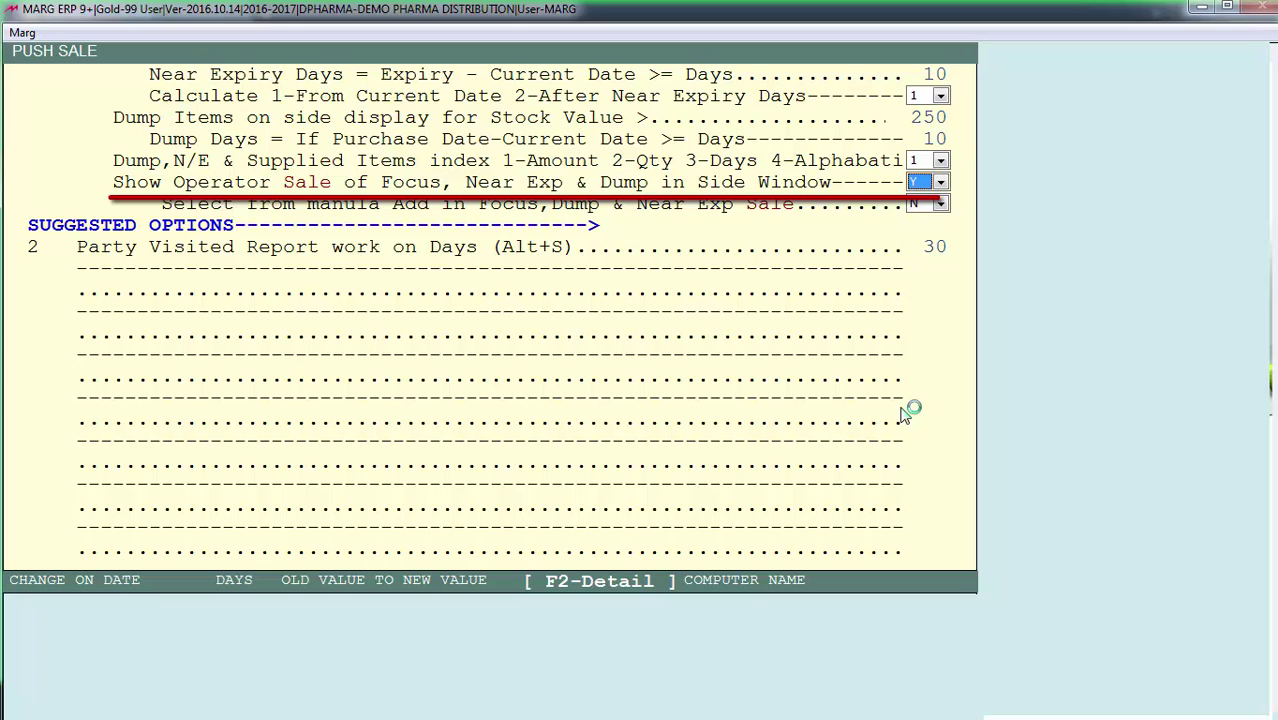
Keep the operator sale display in the side window on Y and exit the push sale settings
{"action": "key", "text": "alt+Down"}
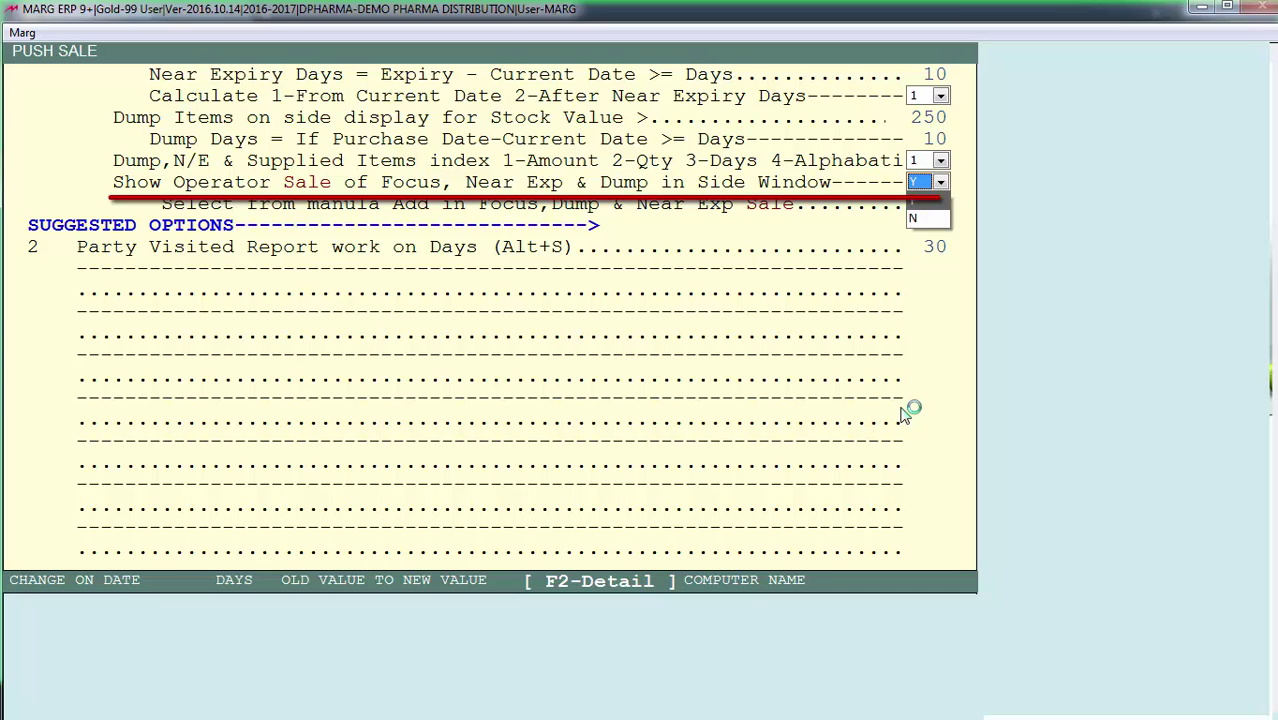
{"action": "key", "text": "Return"}
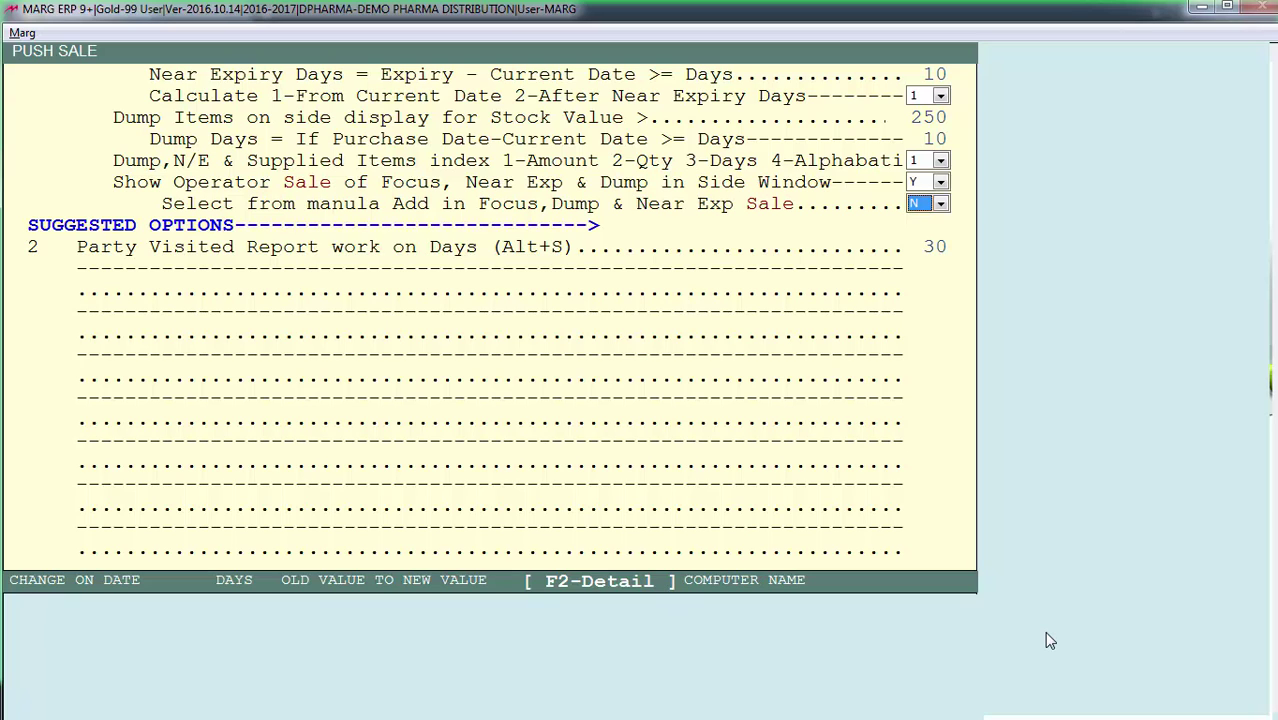
{"action": "key", "text": "alt+Down"}
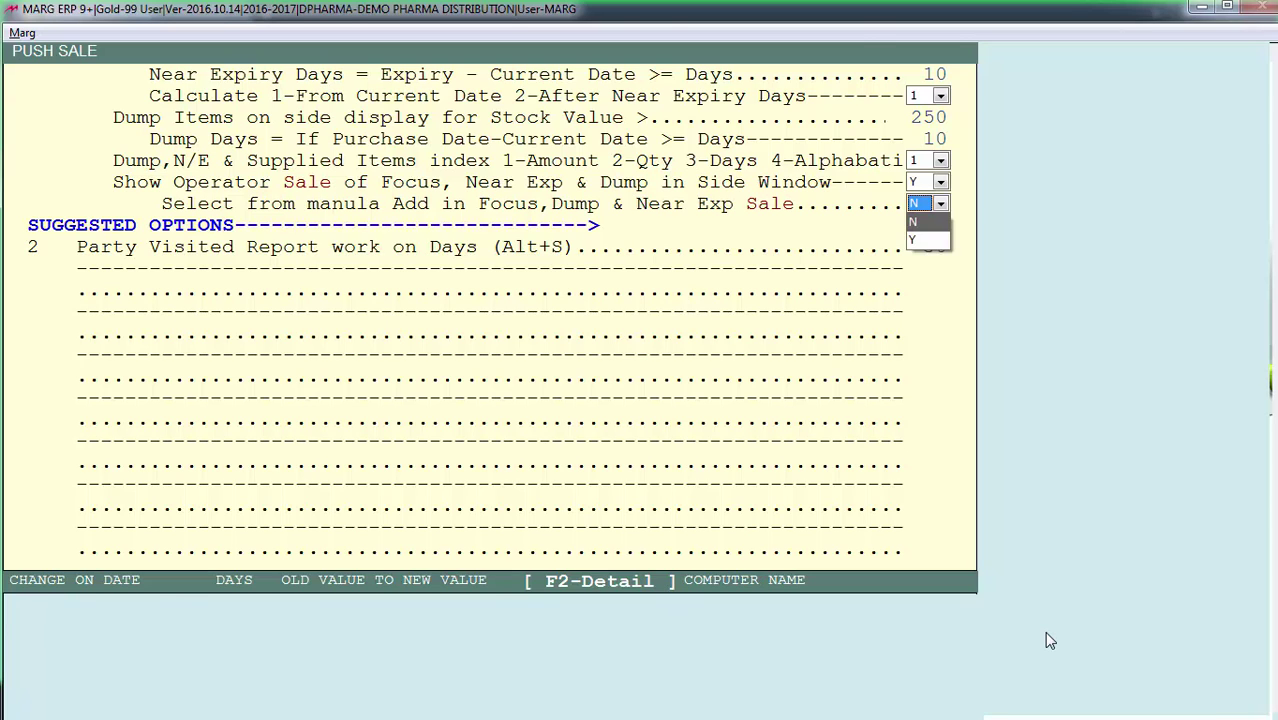
{"action": "key", "text": "Escape"}
{"action": "key", "text": "Escape"}
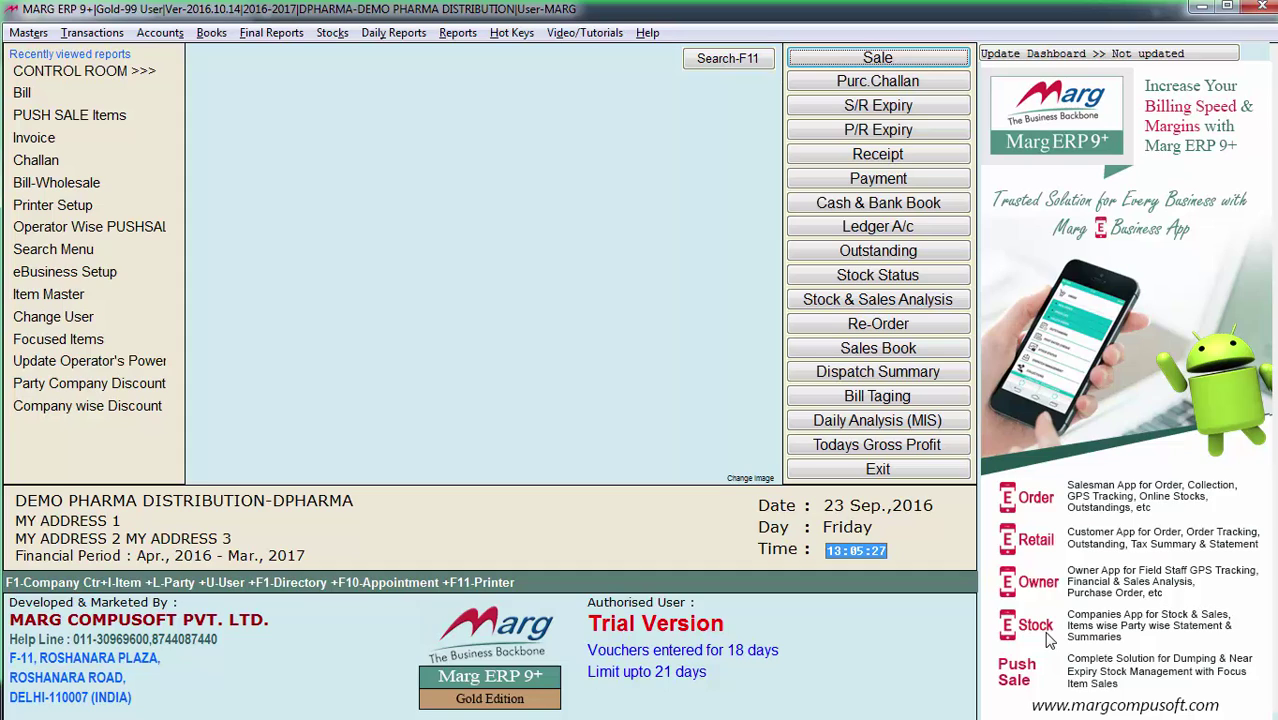